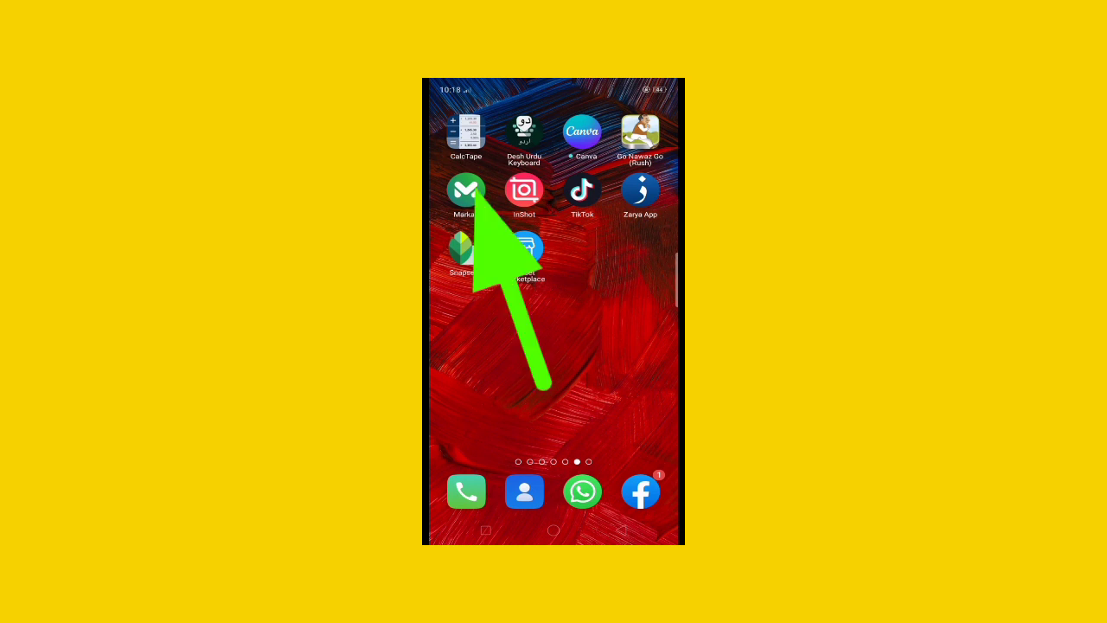
- Launch Phonto from the next home page and grant it photo and media access
left_click_drag(608, 403, 484, 403)
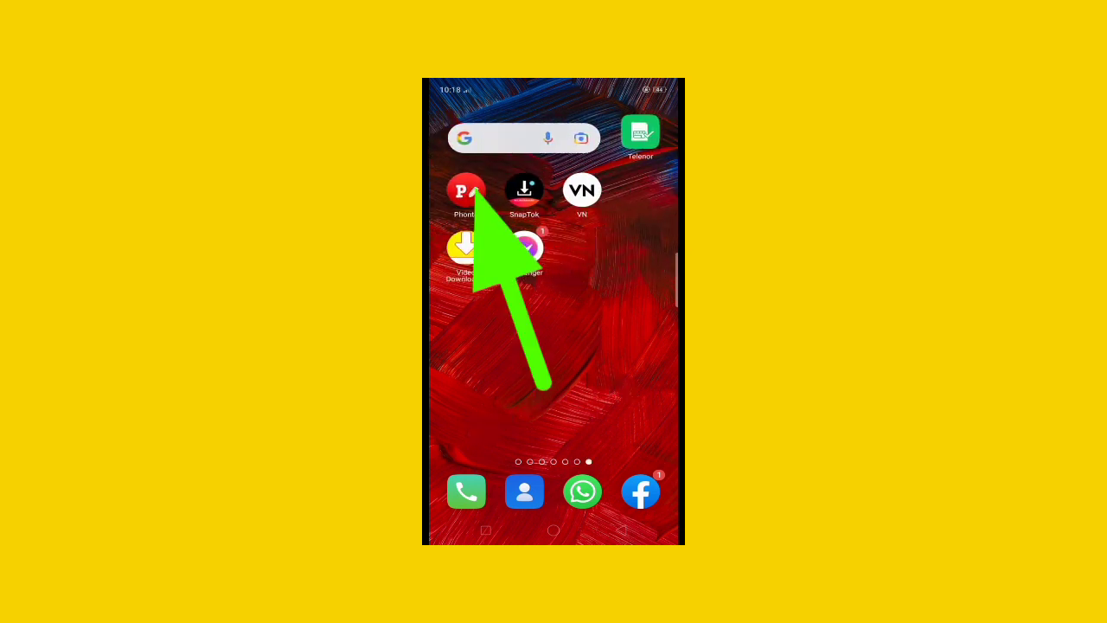
left_click(466, 190)
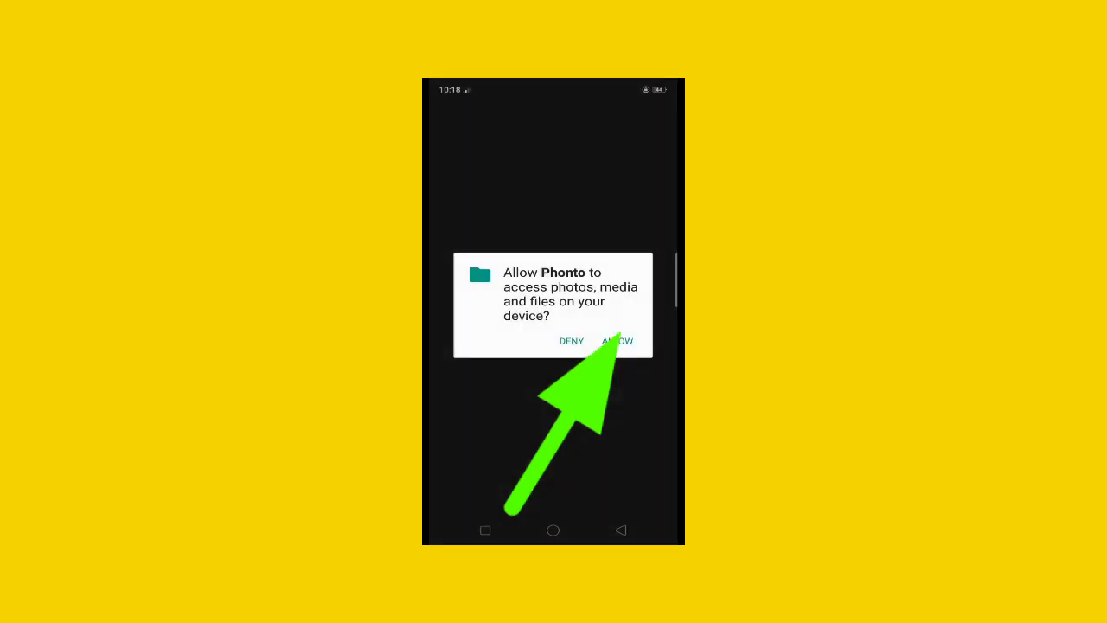
left_click(617, 340)
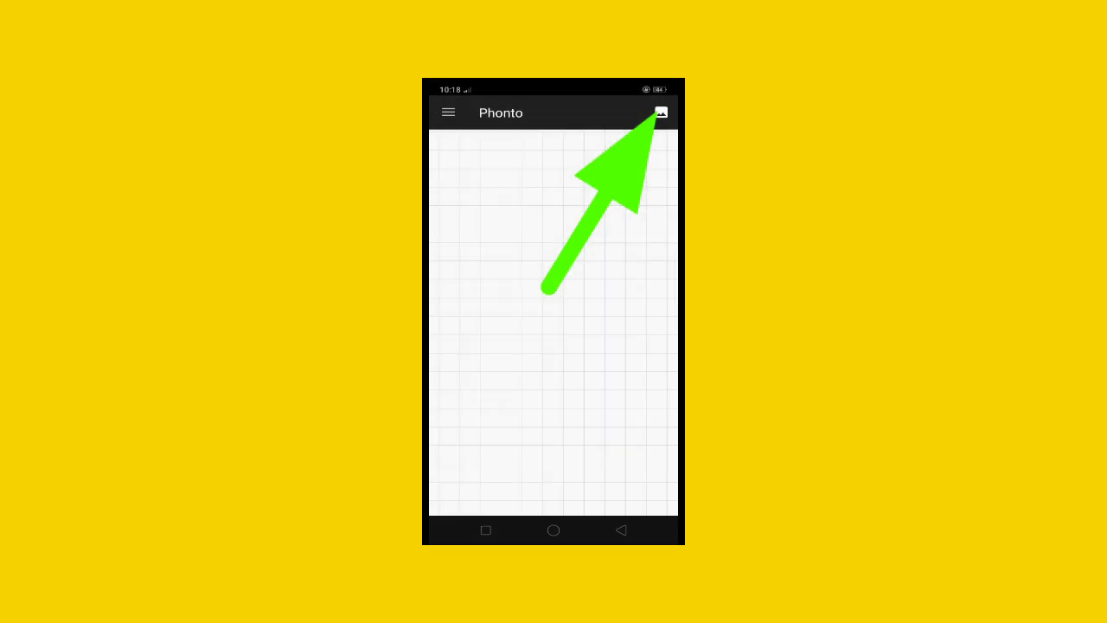
- Load the starry-sky photo of the man from the device's images onto the canvas
left_click(661, 112)
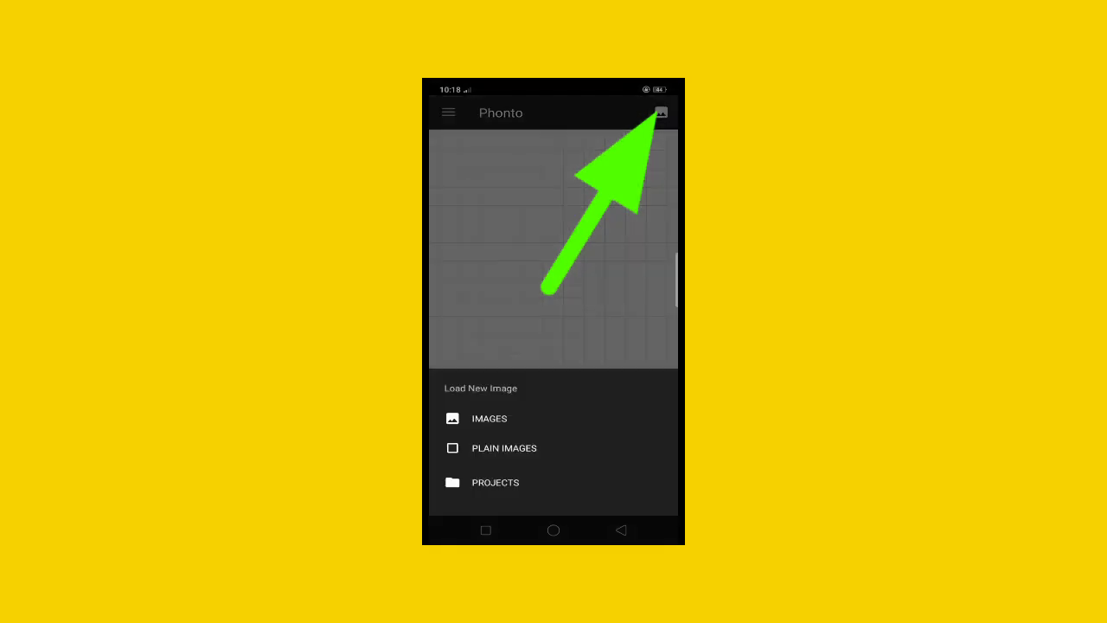
left_click(494, 415)
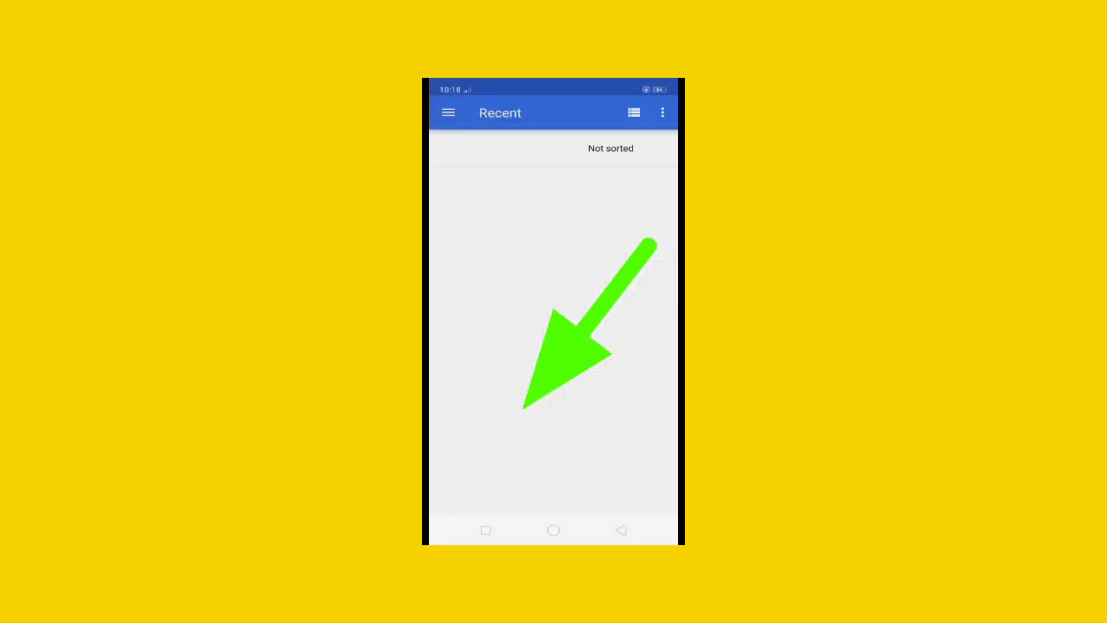
scroll(553, 342, "down", 2)
scroll(553, 343, "down", 5)
scroll(554, 342, "down", 5)
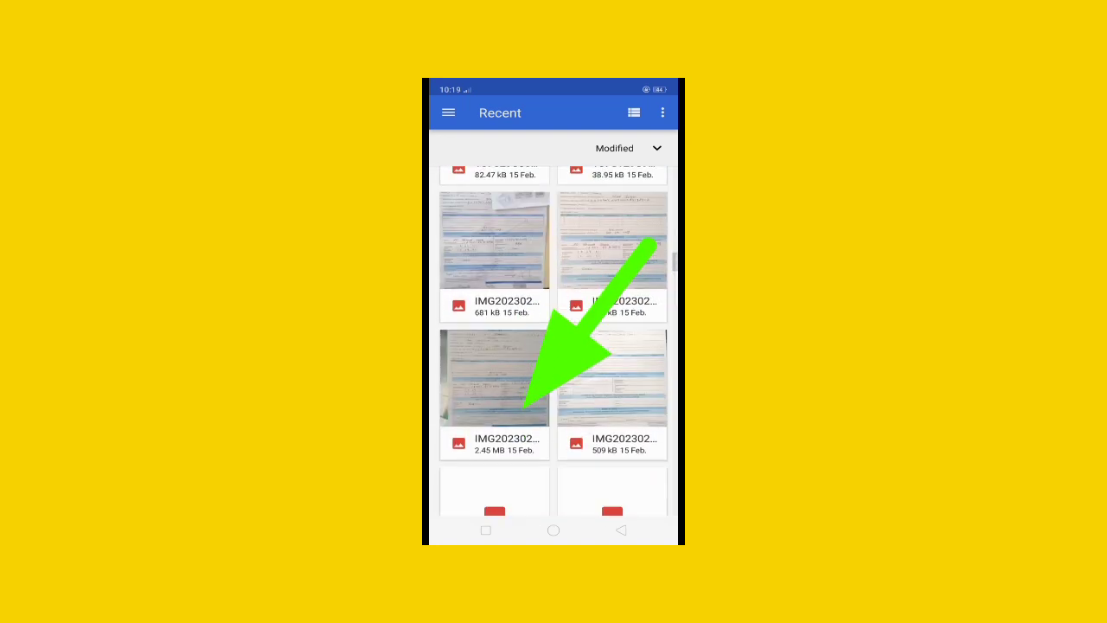
scroll(553, 343, "down", 5)
scroll(554, 343, "down", 5)
scroll(553, 342, "down", 5)
scroll(553, 343, "down", 3)
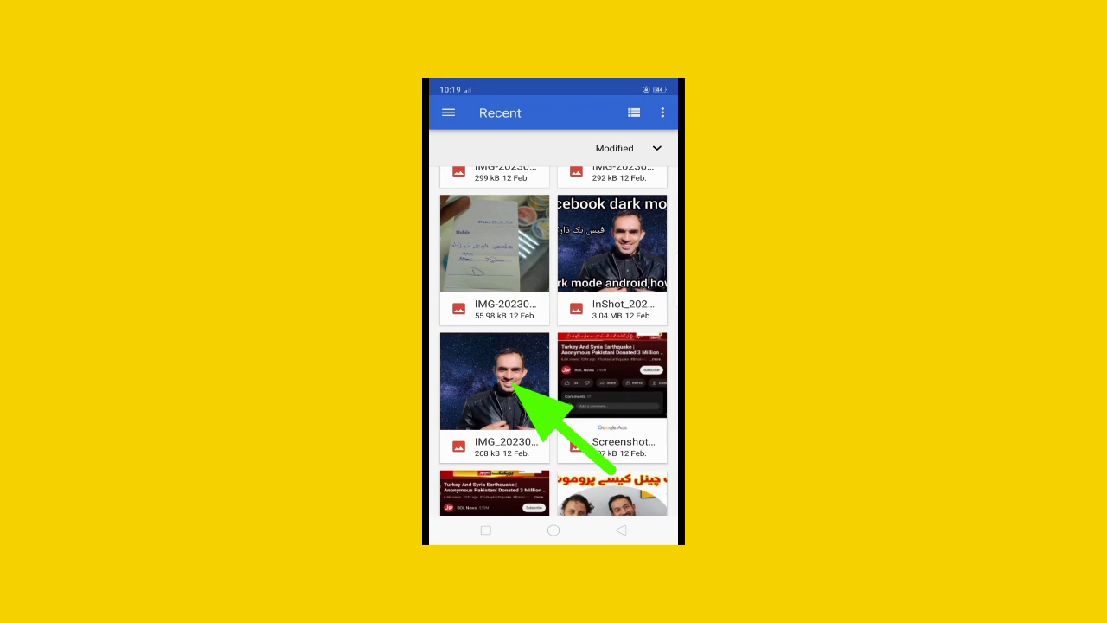
left_click(493, 381)
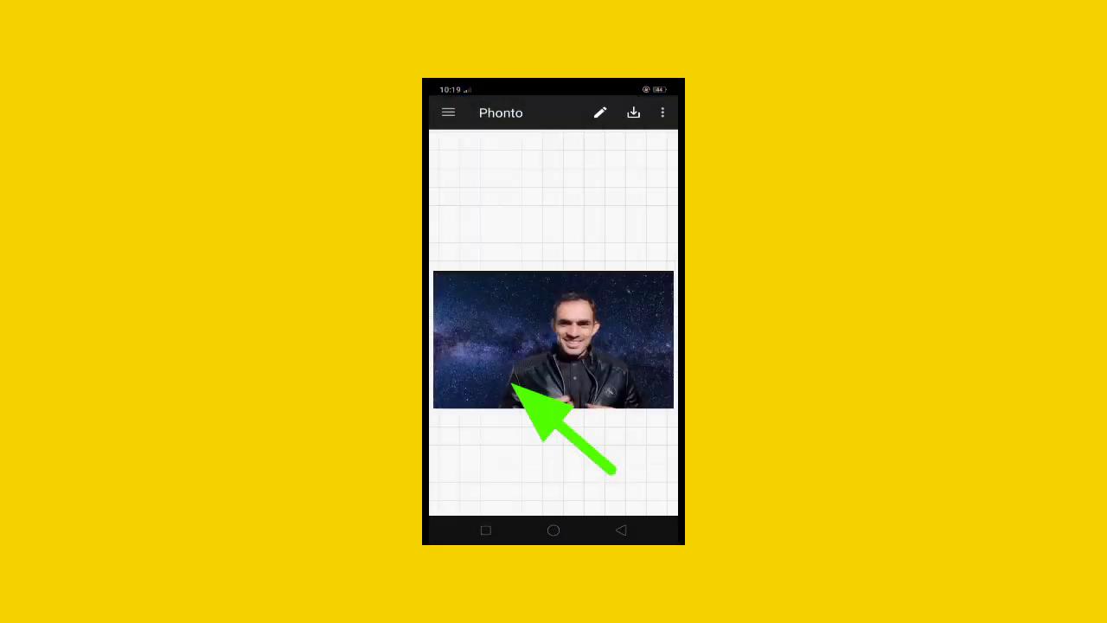
- Add the text 'ali' over the photo
left_click(600, 112)
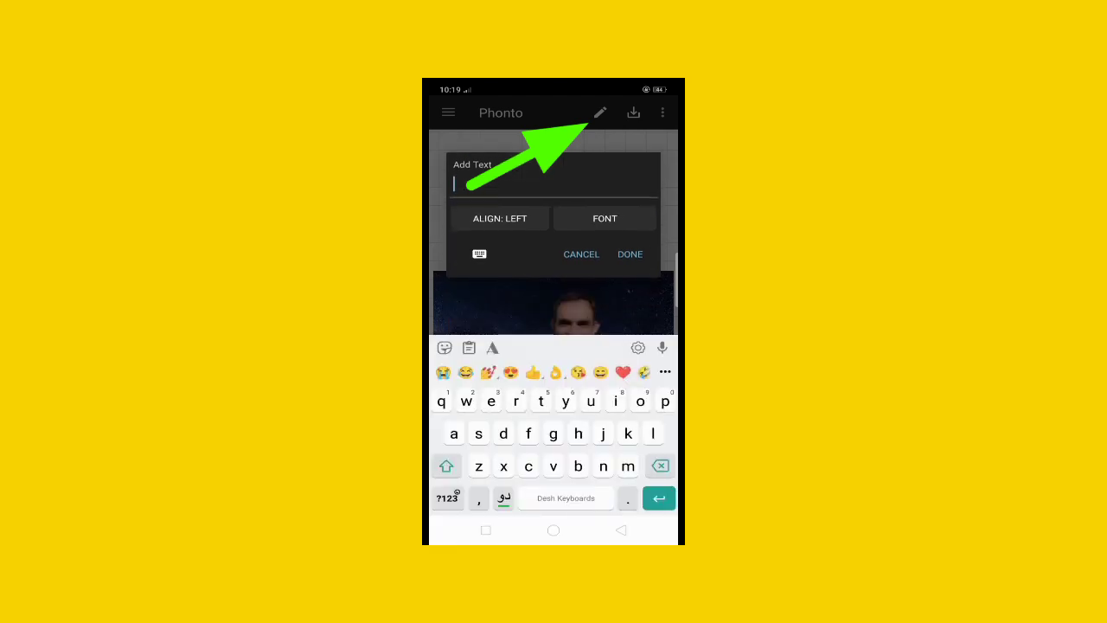
type("ali")
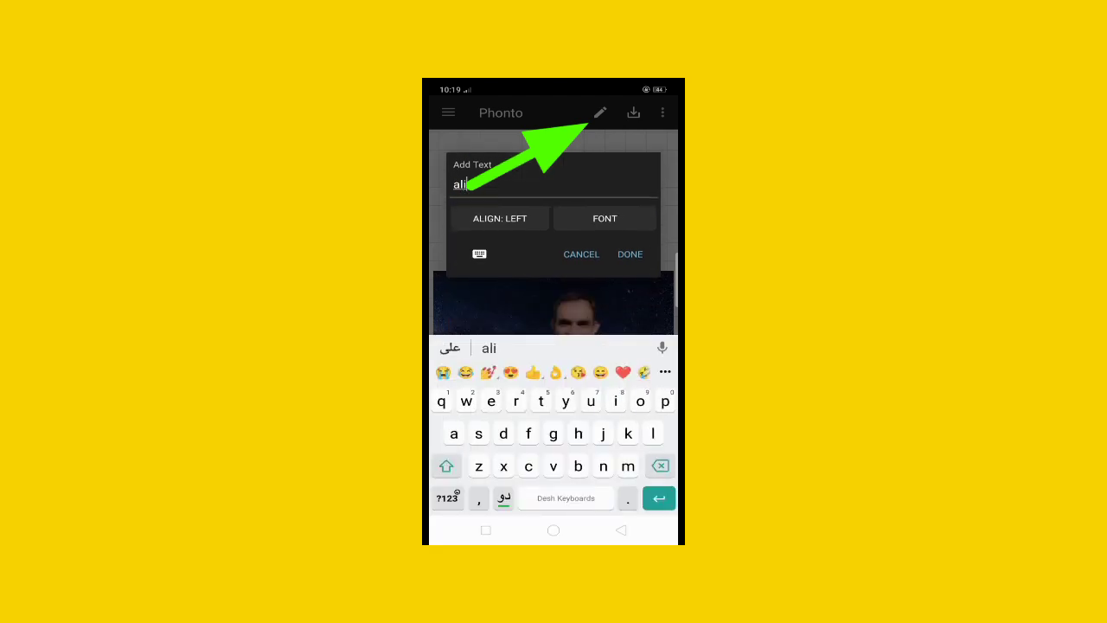
left_click(630, 253)
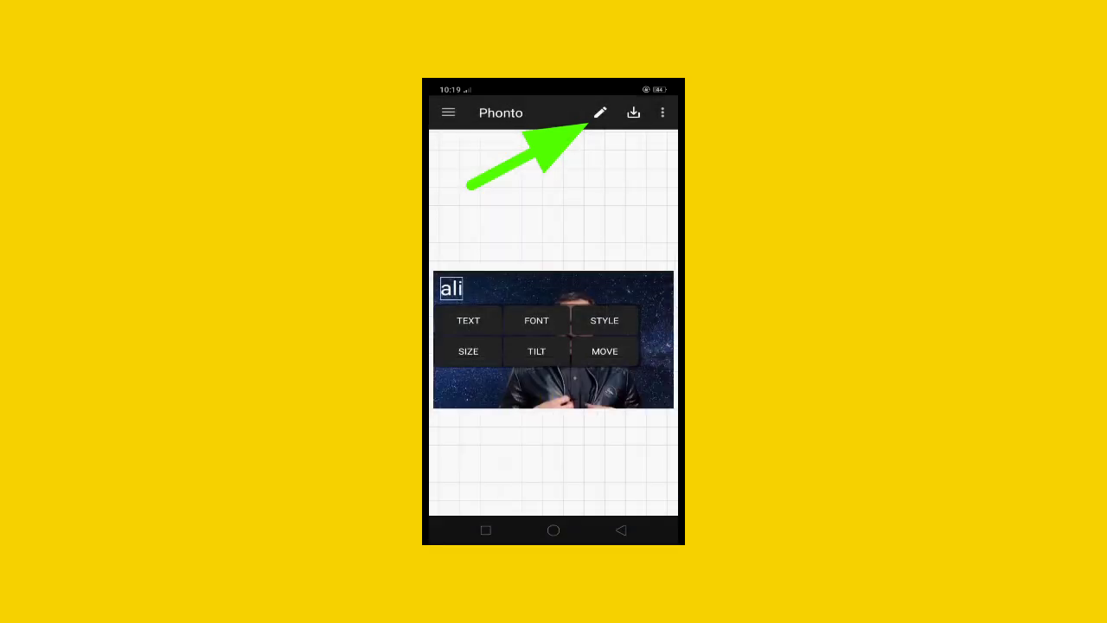
- Enlarge the 'ali' text to size 209 and set it in the Arbutus font
left_click(468, 351)
left_click_drag(494, 316, 530, 318)
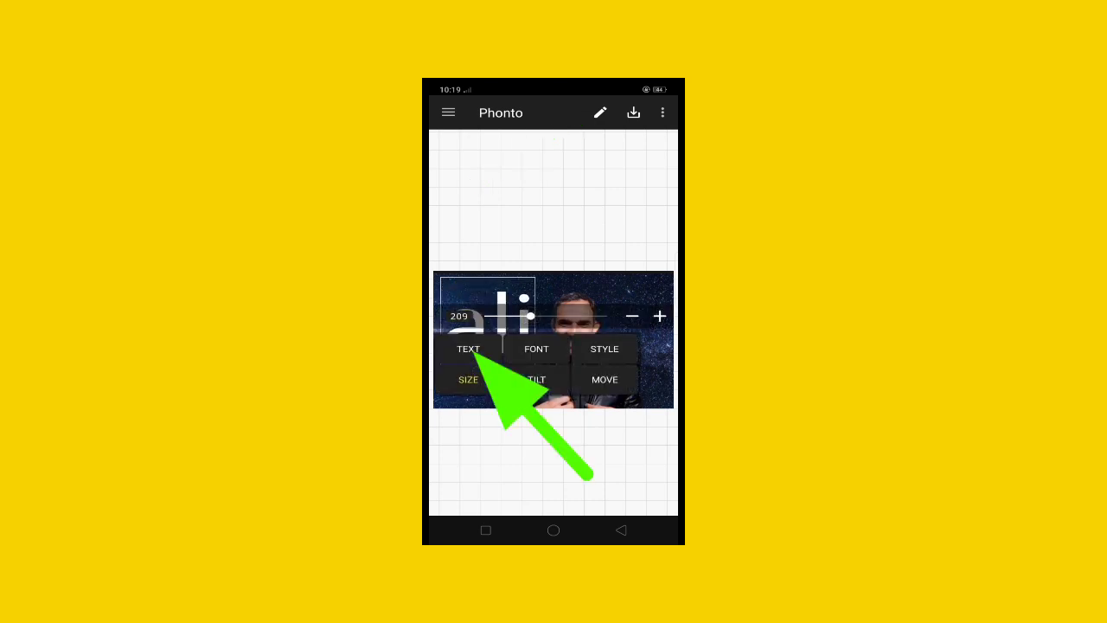
left_click(536, 348)
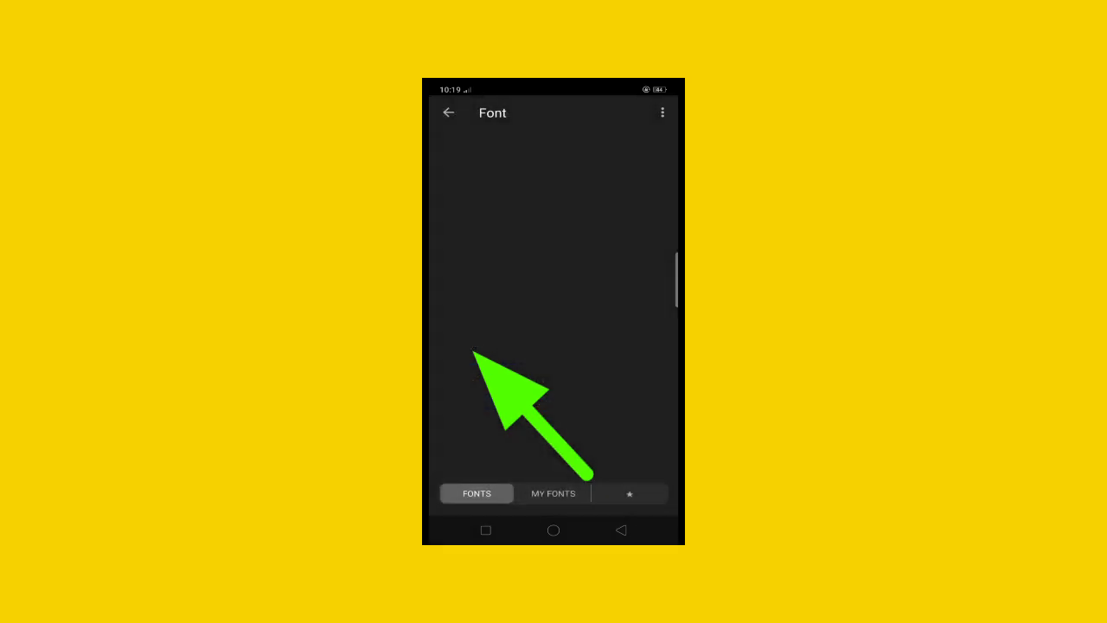
left_click(485, 377)
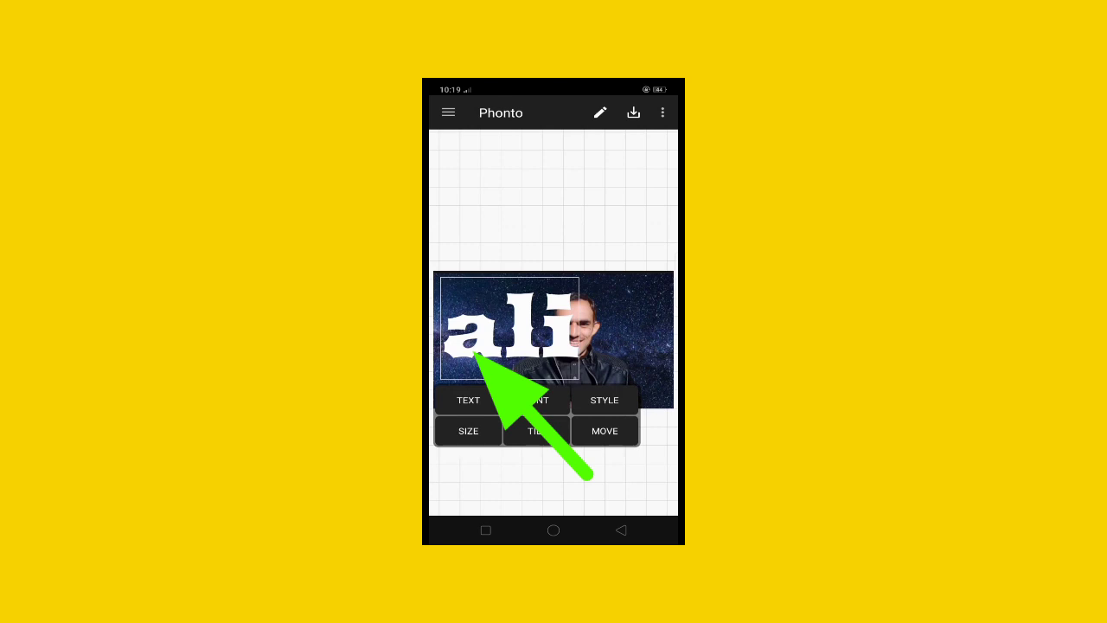
left_click(605, 399)
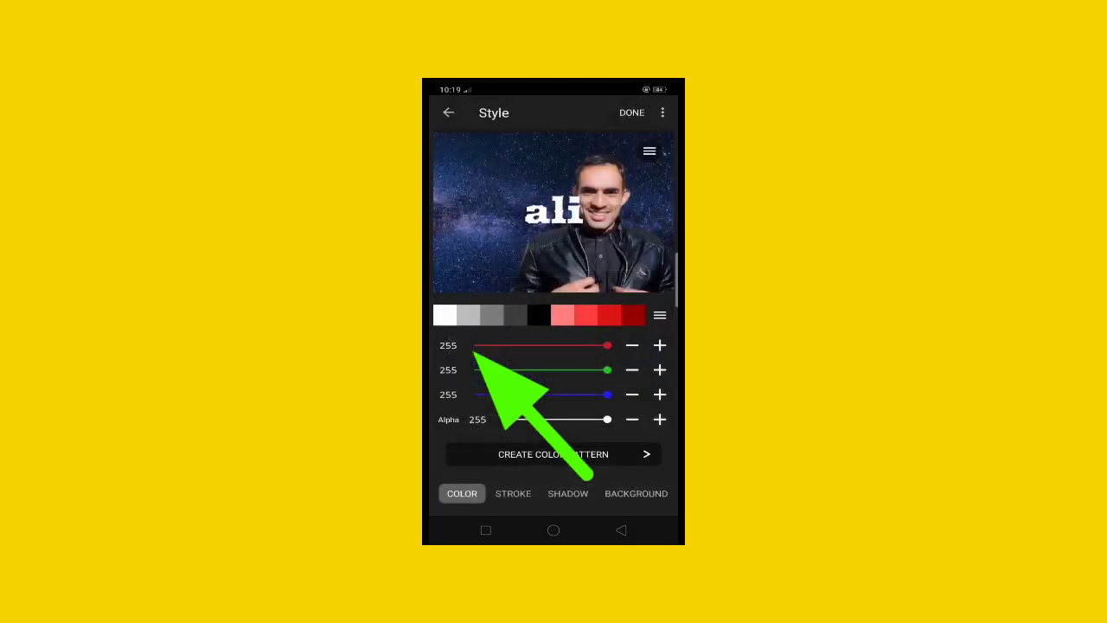
- Make 'ali' light green (RGB 179, 255, 169, alpha 226) with a shadow of alpha 169, radius 495
mouse_move(607, 394)
left_mouse_down()
mouse_move(563, 394)
mouse_move(564, 419)
mouse_move(595, 420)
left_mouse_up()
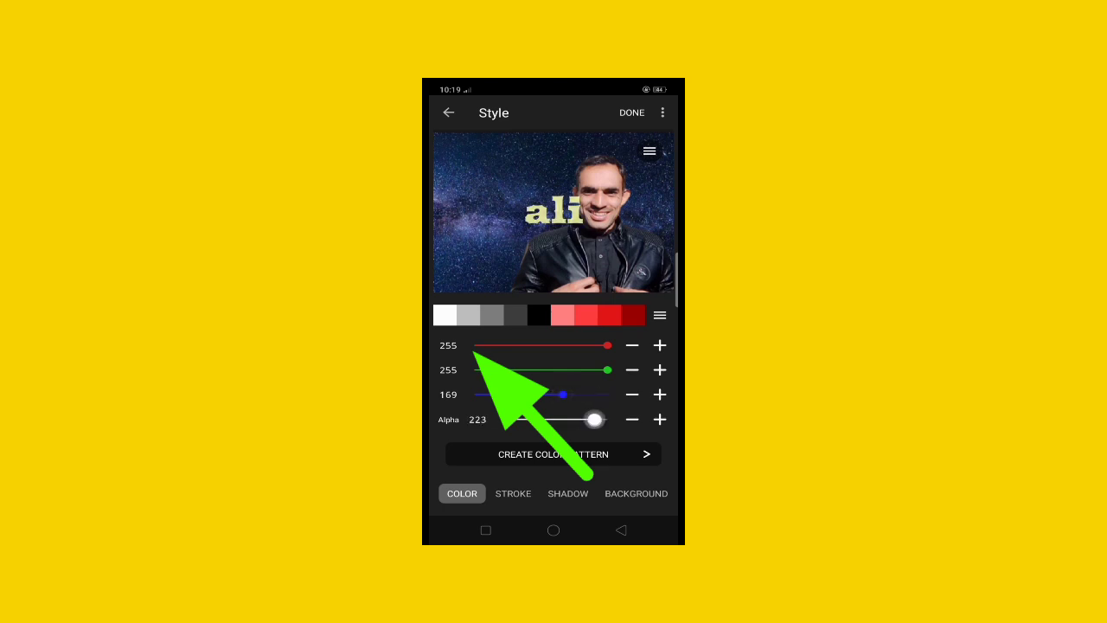
left_click_drag(607, 345, 569, 346)
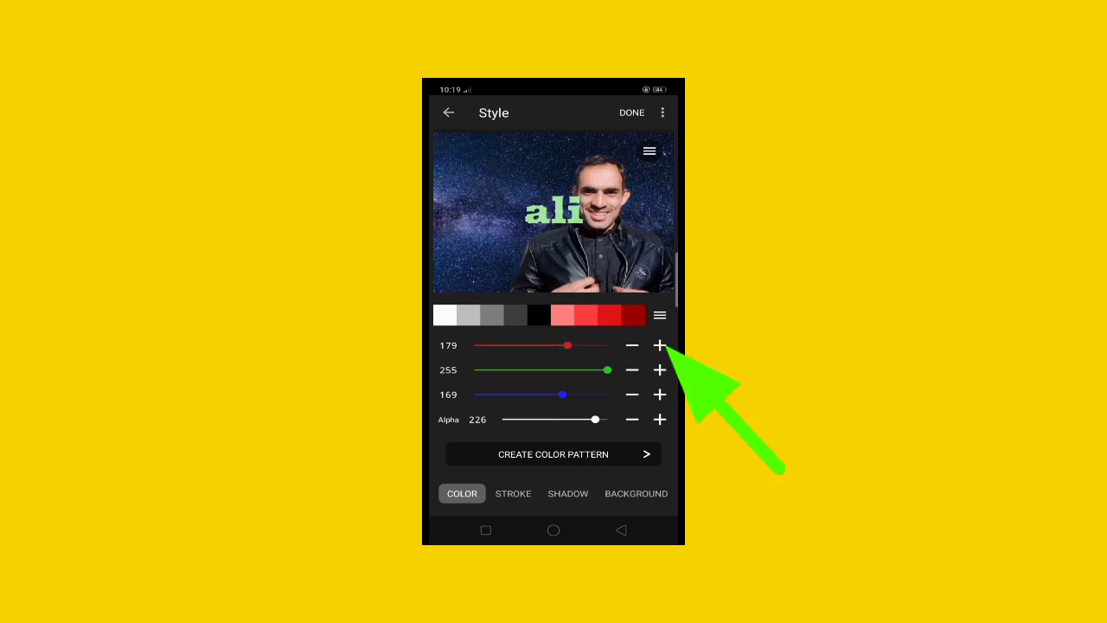
left_click(567, 493)
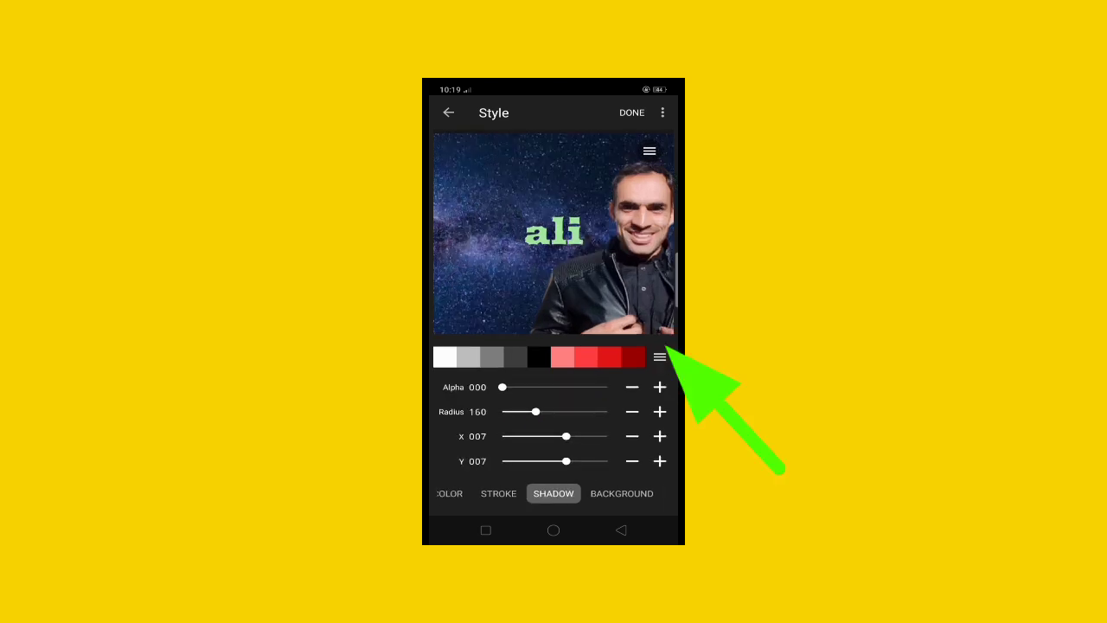
mouse_move(502, 386)
left_mouse_down()
mouse_move(571, 387)
mouse_move(607, 411)
left_mouse_up()
left_click(586, 414)
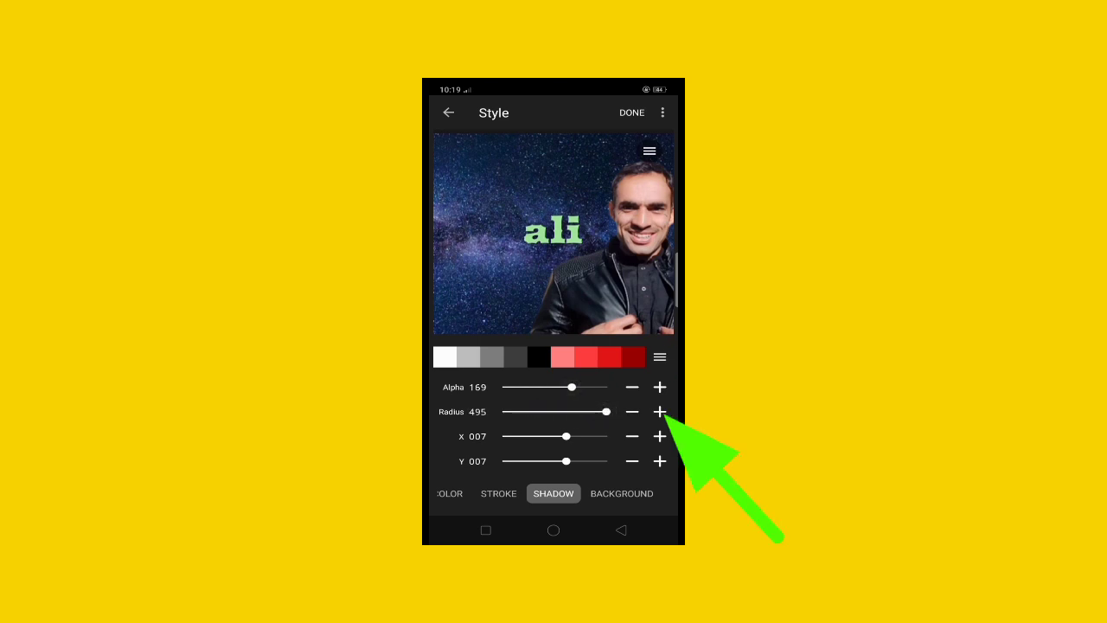
left_click(621, 493)
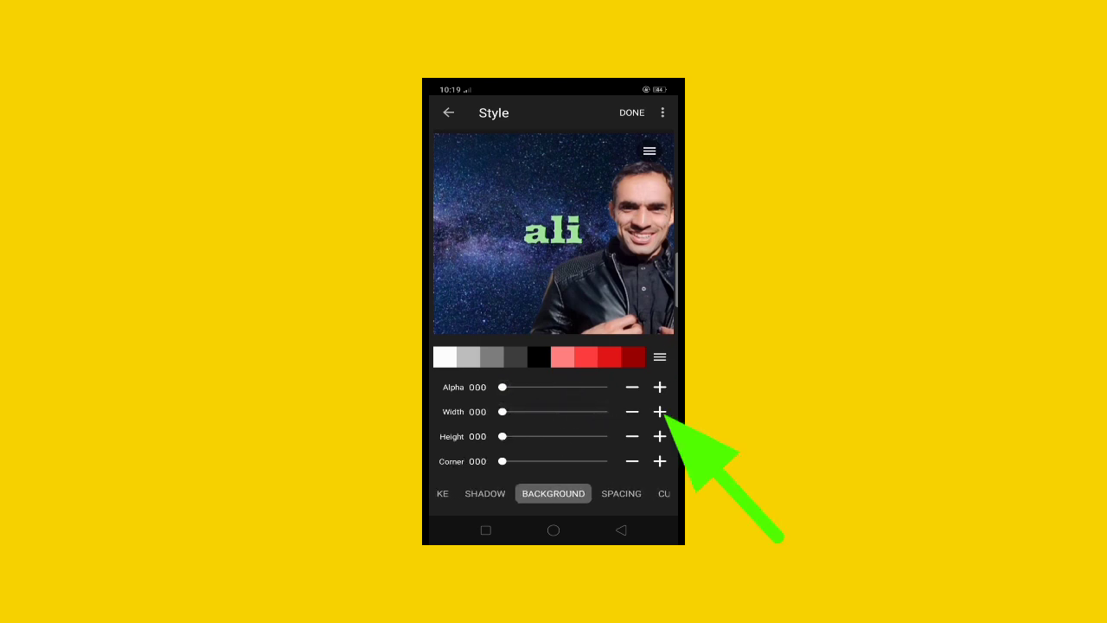
- Add a background box behind 'ali', trying several colours before settling on translucent white
mouse_move(502, 387)
left_mouse_down()
mouse_move(563, 386)
mouse_move(549, 387)
mouse_move(548, 410)
mouse_move(516, 410)
mouse_move(507, 435)
mouse_move(536, 437)
mouse_move(502, 436)
mouse_move(531, 459)
mouse_move(624, 460)
mouse_move(591, 460)
left_mouse_up()
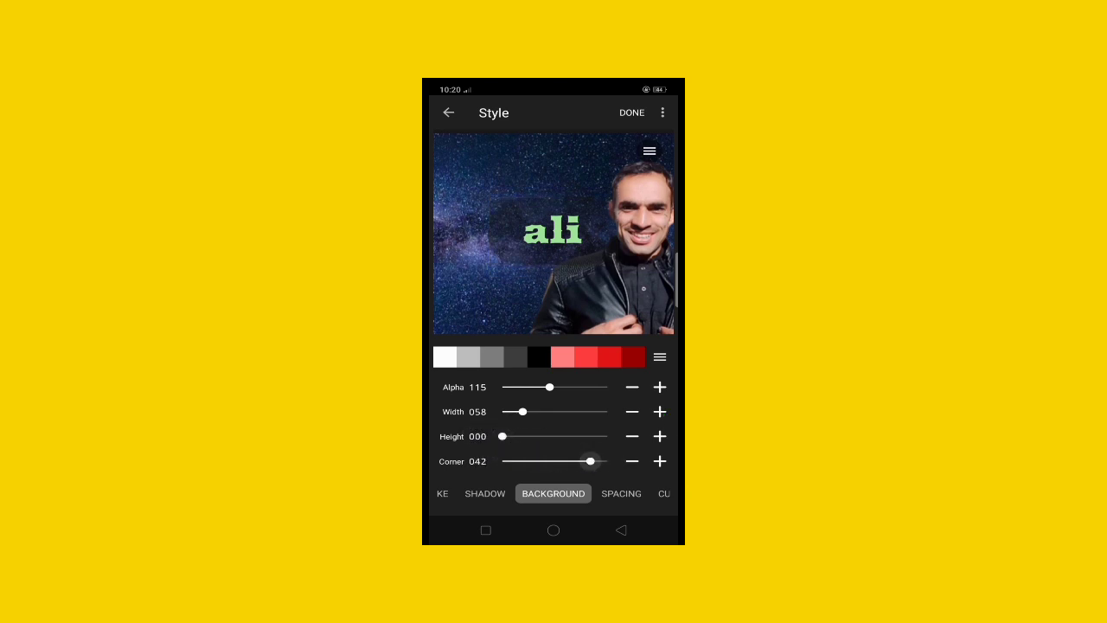
left_click(592, 349)
left_click_drag(608, 362, 527, 361)
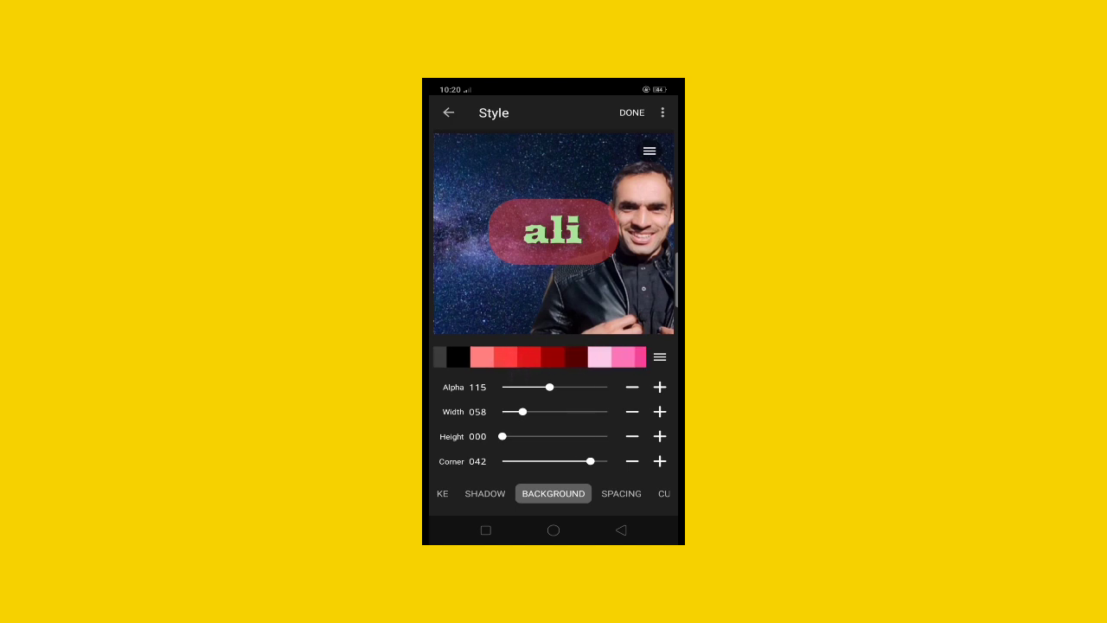
left_click(599, 357)
left_click_drag(599, 357, 518, 357)
left_click(584, 354)
left_click_drag(605, 357, 519, 357)
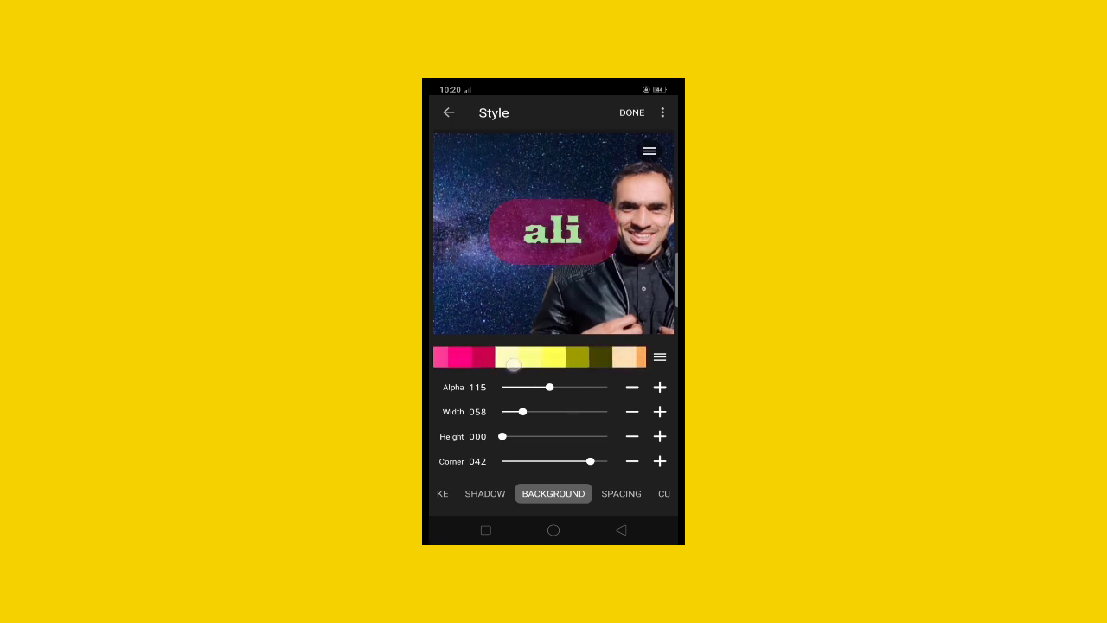
mouse_move(613, 357)
left_mouse_down()
mouse_move(519, 357)
mouse_move(529, 361)
left_mouse_up()
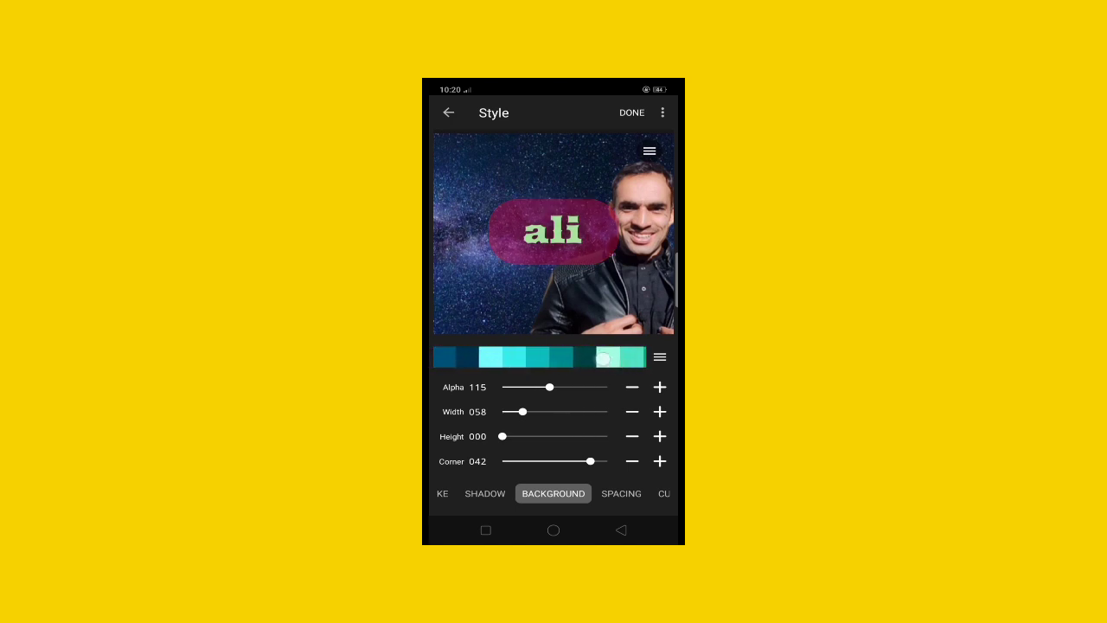
left_click_drag(605, 357, 519, 357)
left_click(516, 366)
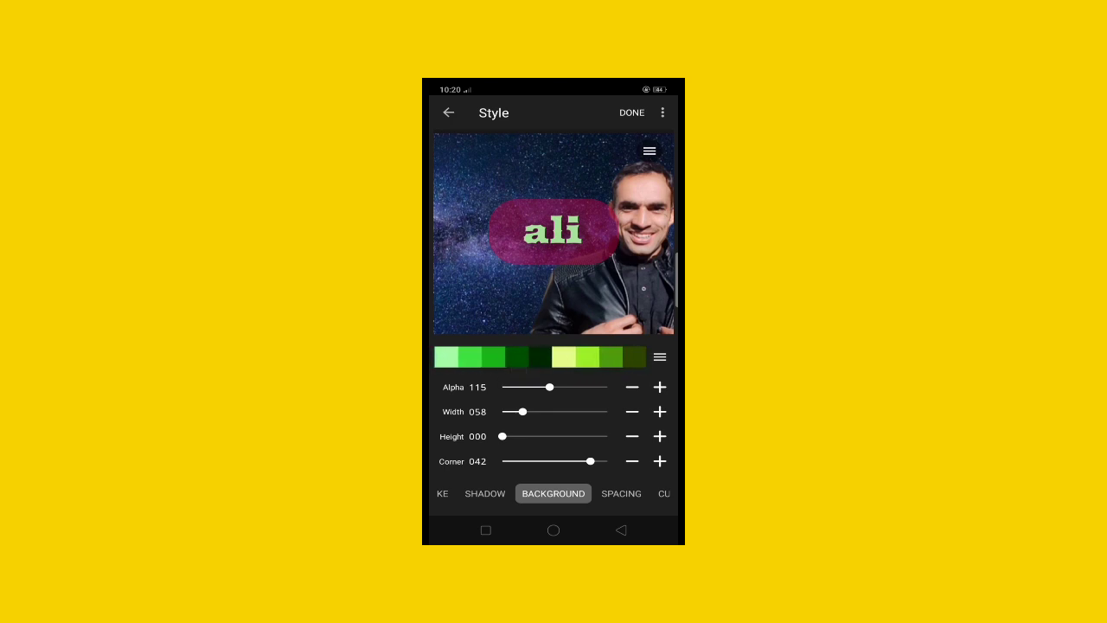
mouse_move(605, 358)
left_mouse_down()
mouse_move(519, 357)
mouse_move(594, 386)
mouse_move(578, 386)
left_mouse_up()
left_click(445, 357)
- Set the box to alpha 185 and width 070, and offset the shadow to X 004, Y 007
mouse_move(523, 412)
left_mouse_down()
mouse_move(541, 413)
mouse_move(531, 412)
mouse_move(535, 438)
mouse_move(464, 435)
mouse_move(543, 411)
mouse_move(527, 412)
left_mouse_up()
mouse_move(590, 461)
left_mouse_down()
mouse_move(501, 461)
mouse_move(607, 461)
left_mouse_up()
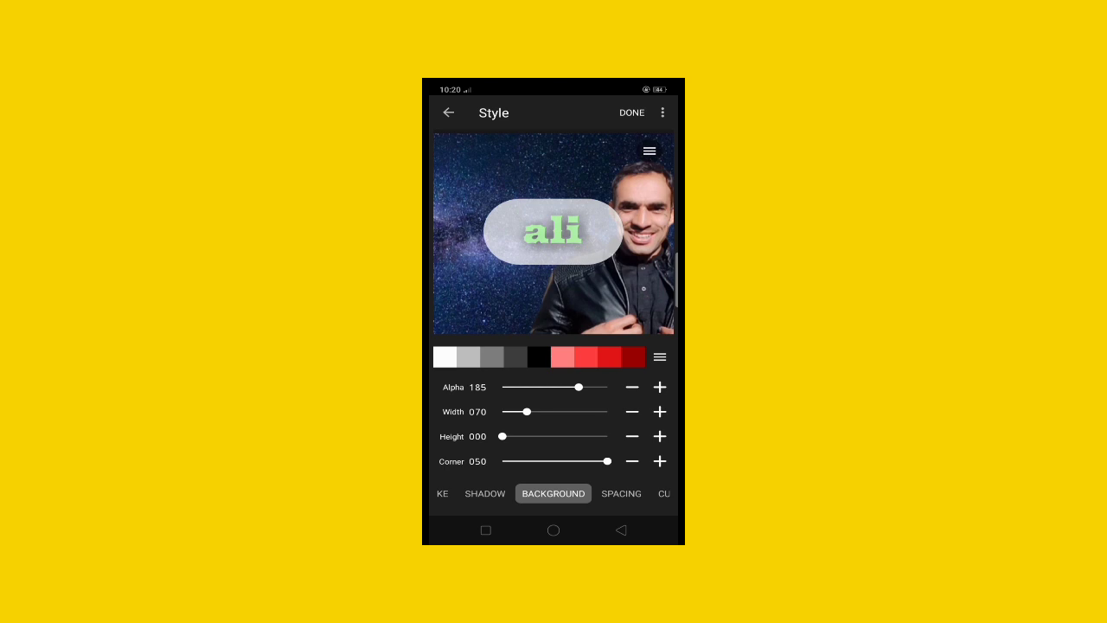
left_click(485, 493)
mouse_move(565, 436)
left_mouse_down()
mouse_move(603, 436)
mouse_move(549, 436)
left_mouse_up()
left_click_drag(631, 492, 475, 542)
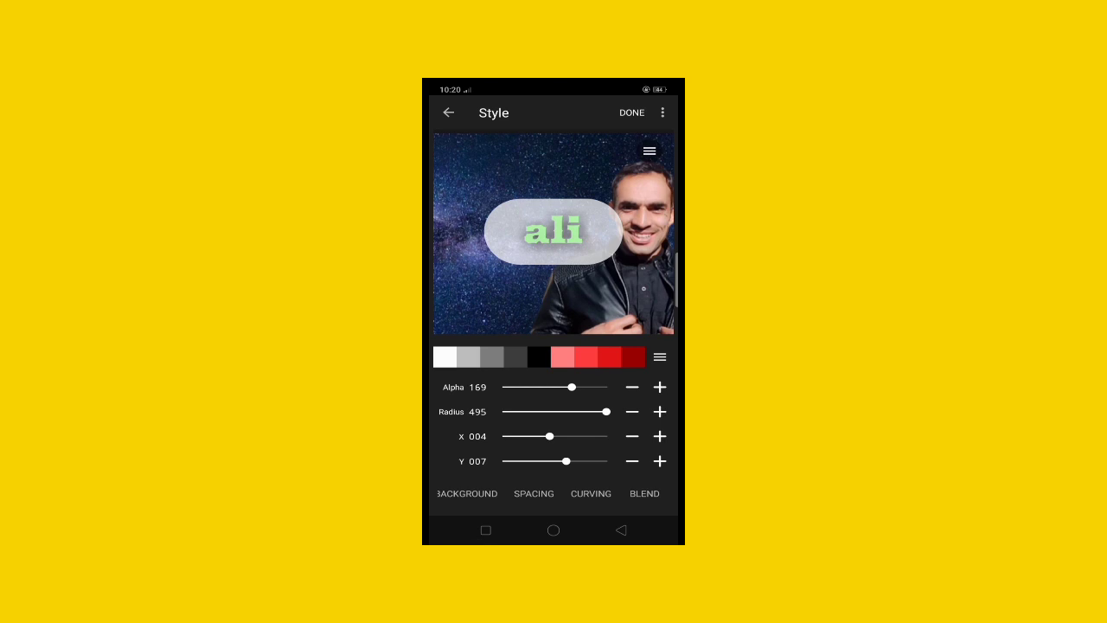
- Shrink the 'ali' pill to size 053 and position it in the photo's top-left corner
left_click(631, 113)
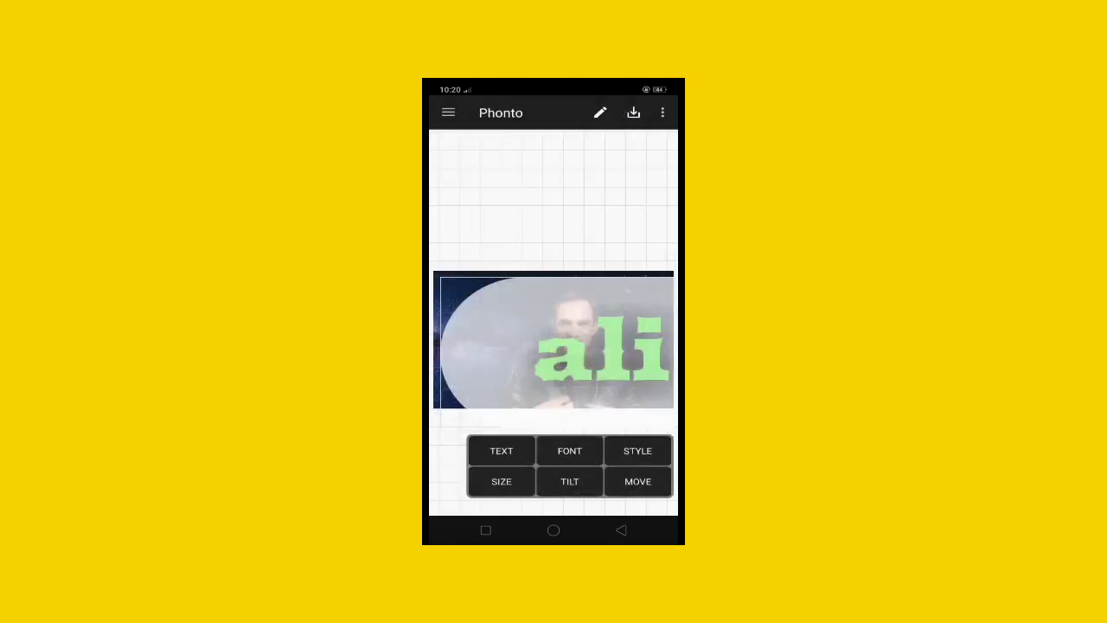
mouse_move(601, 355)
left_mouse_down()
mouse_move(566, 303)
mouse_move(556, 370)
left_mouse_up()
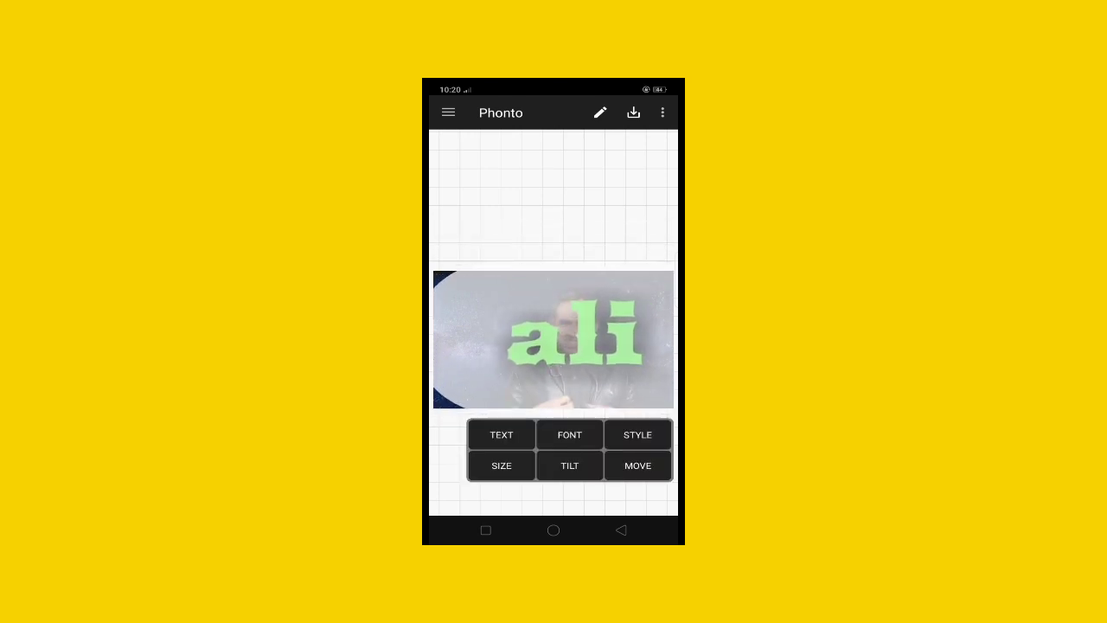
left_click(501, 464)
left_click_drag(606, 430, 533, 430)
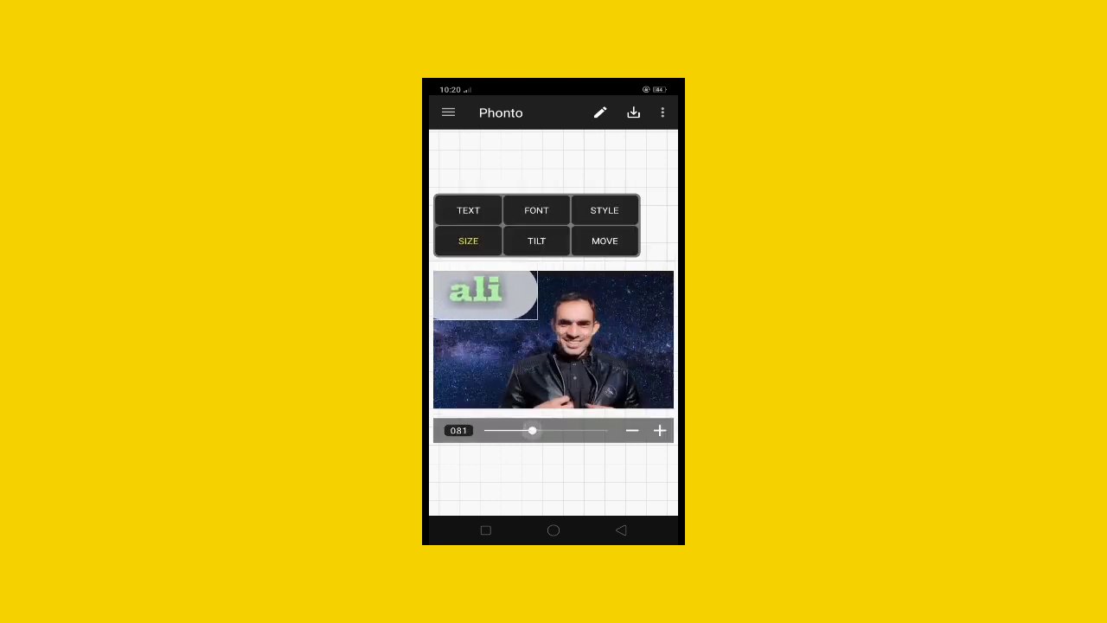
mouse_move(509, 303)
left_mouse_down()
mouse_move(525, 315)
mouse_move(517, 349)
left_mouse_up()
left_click(526, 316)
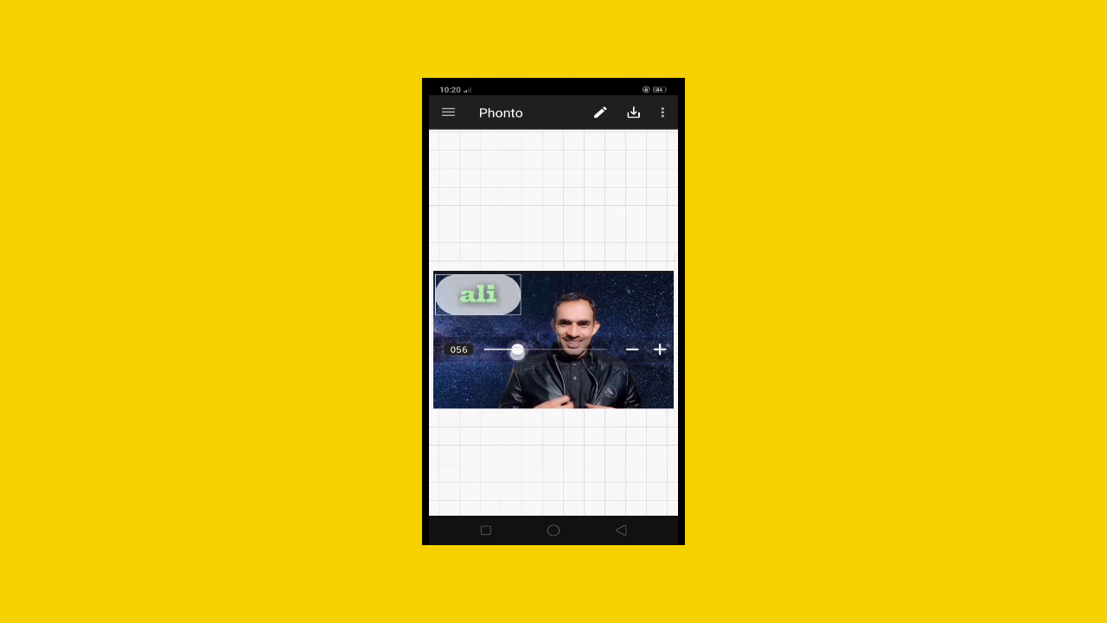
left_click_drag(501, 295, 506, 305)
left_click_drag(507, 305, 506, 298)
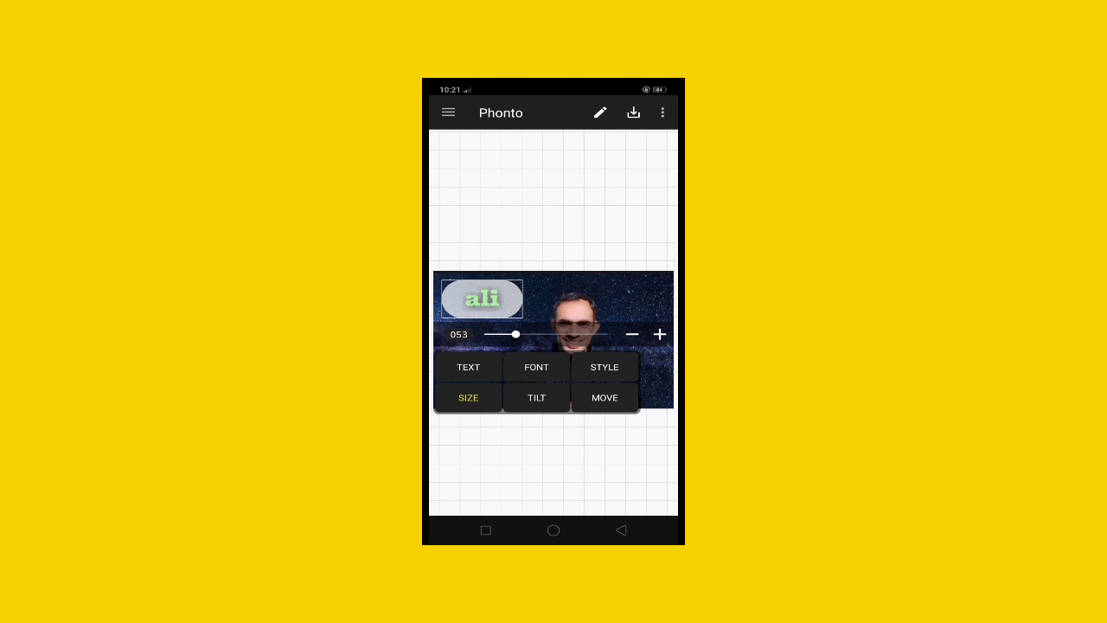
key("Escape")
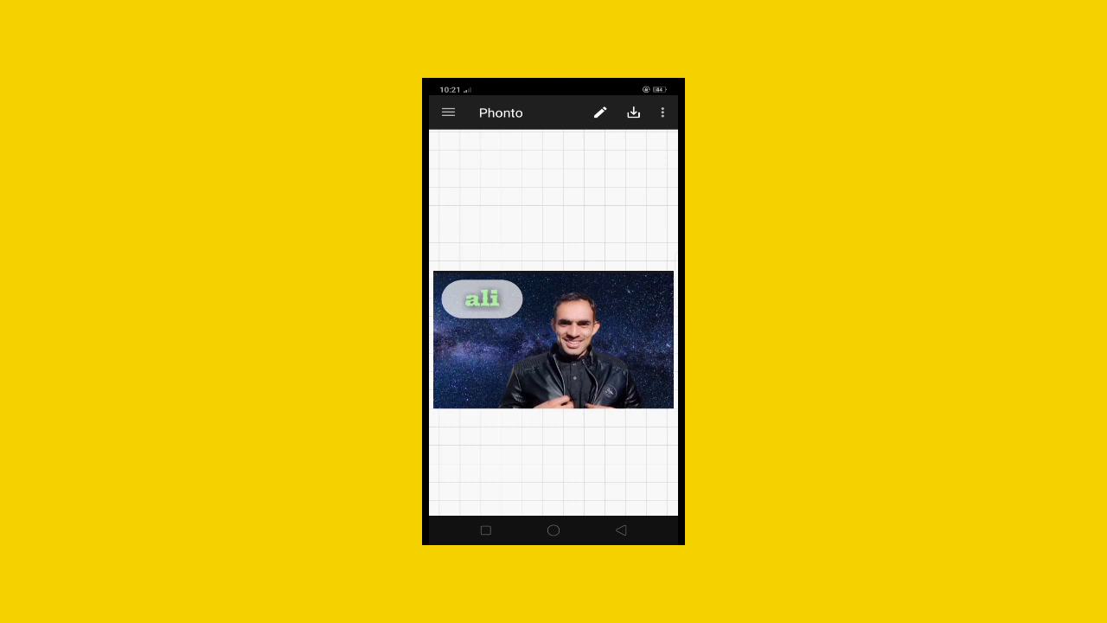
- Add the InShot poster of the man with the green flag from Recent images
left_click(448, 112)
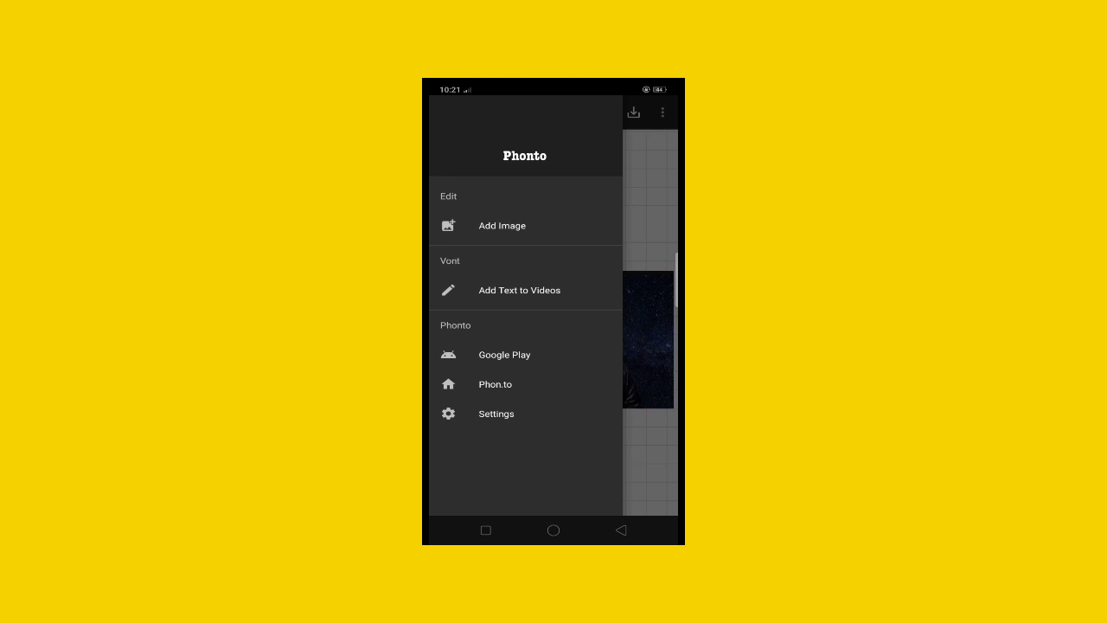
left_click(502, 224)
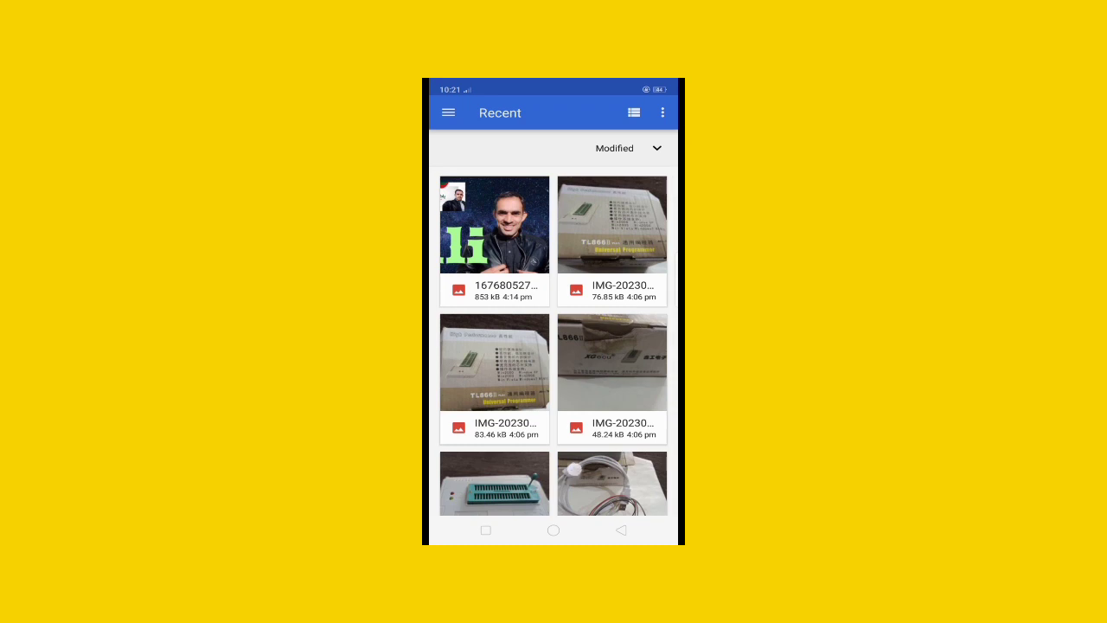
scroll(553, 346, "down", 5)
scroll(554, 345, "down", 5)
scroll(554, 346, "down", 5)
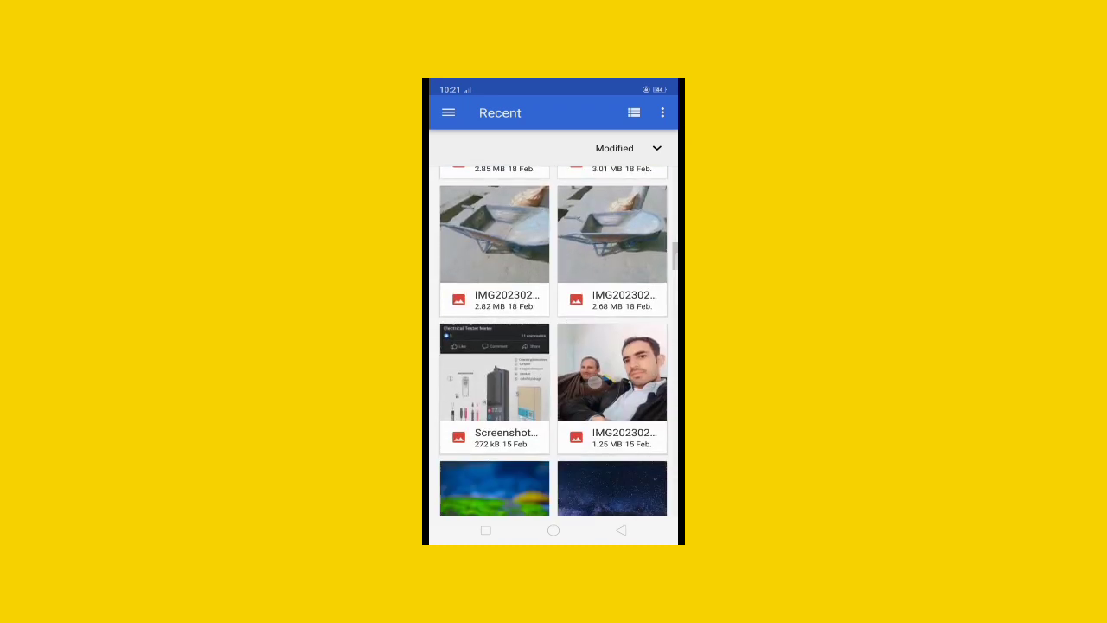
scroll(554, 345, "down", 5)
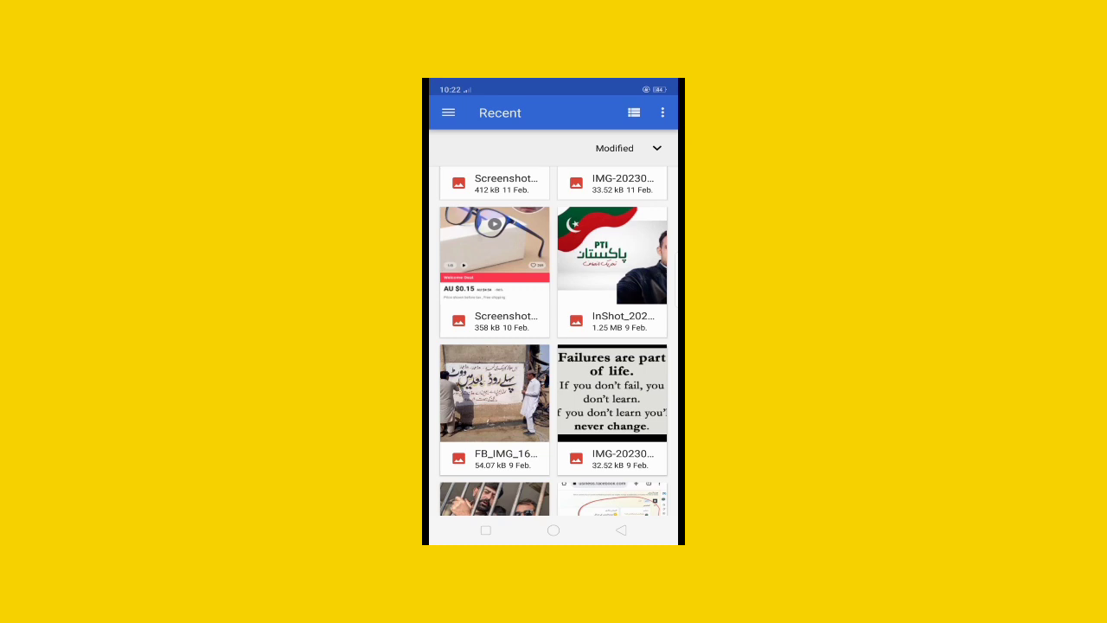
left_click(610, 253)
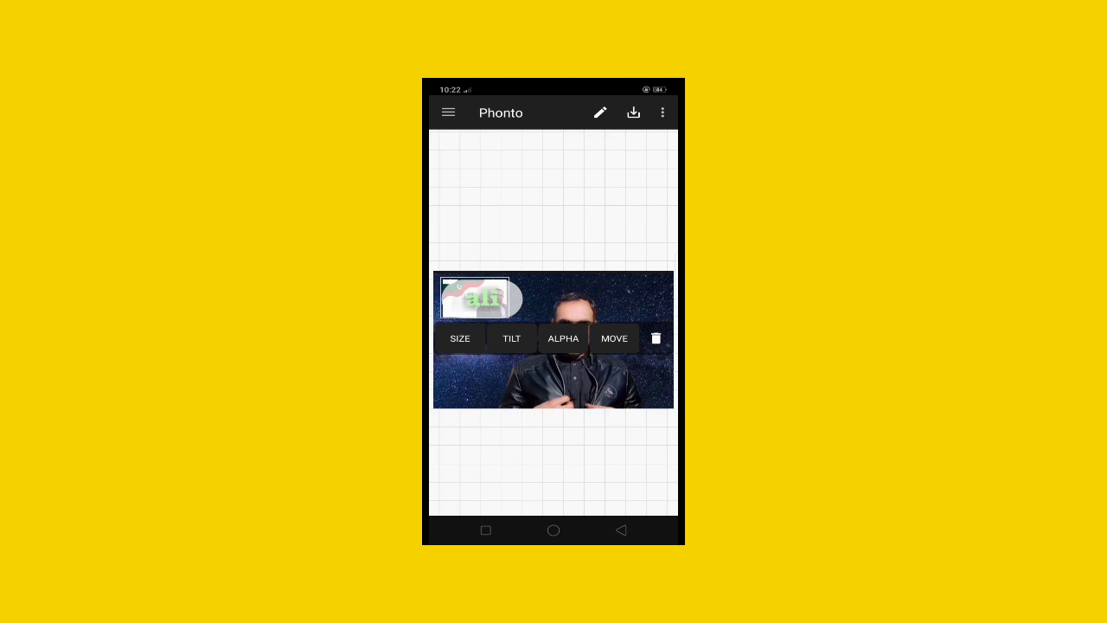
- Resize the added poster and move it toward the photo's lower-left
left_click(459, 338)
mouse_move(514, 335)
left_mouse_down()
mouse_move(562, 334)
mouse_move(529, 362)
left_mouse_up()
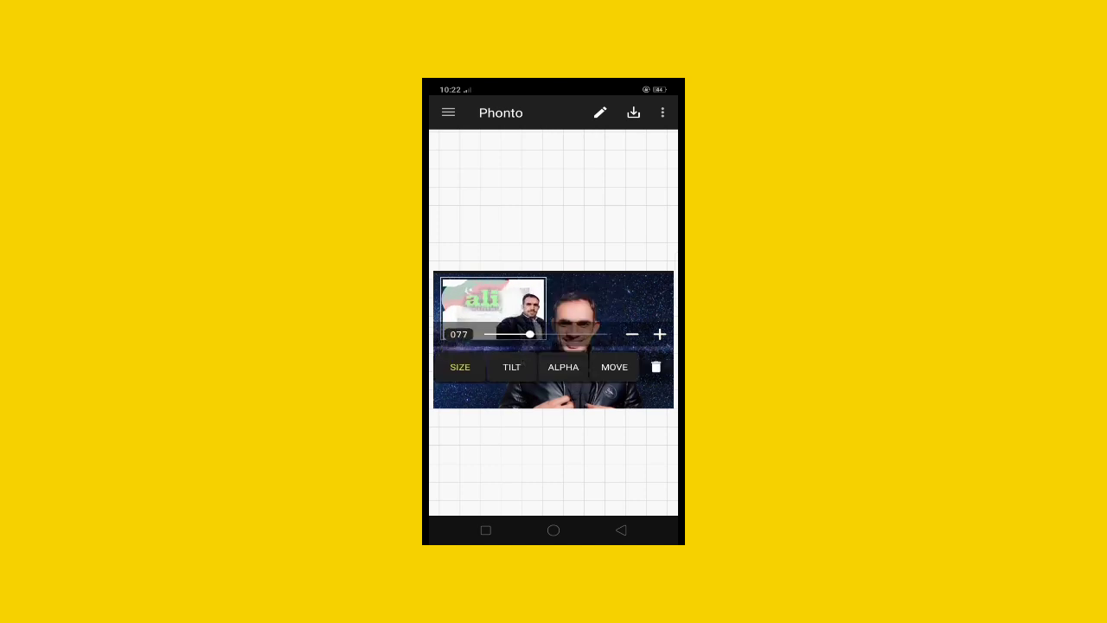
left_click(574, 396)
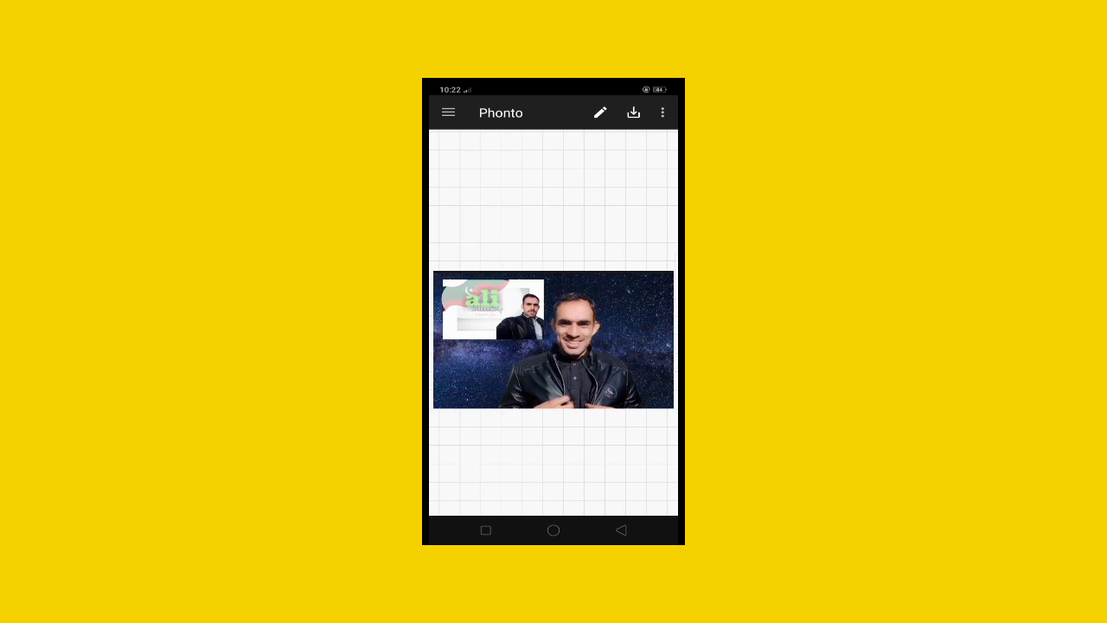
left_click(513, 326)
left_click(534, 332)
left_click_drag(534, 332, 529, 381)
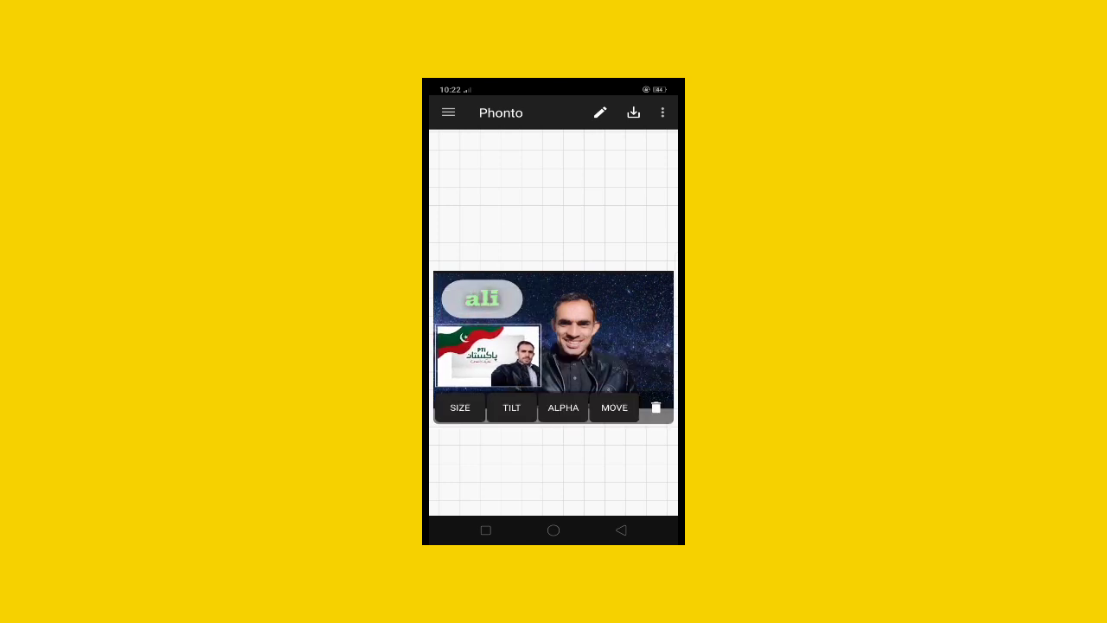
- Shrink the poster into a small inset in the bottom-left corner and deselect it
left_click(460, 408)
left_click_drag(536, 402, 513, 403)
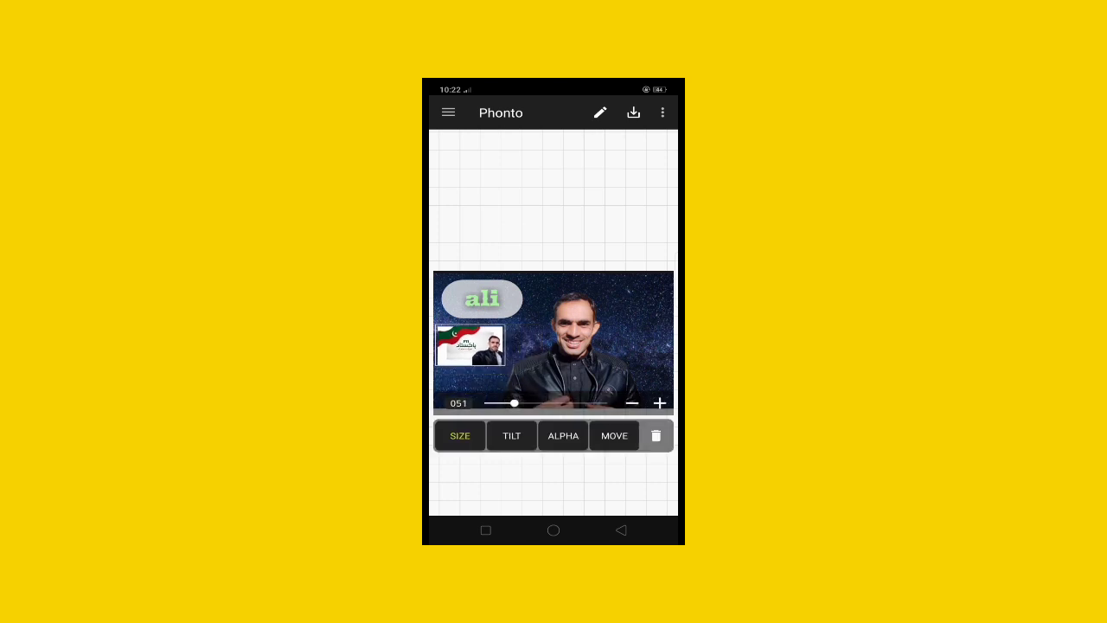
key("Escape")
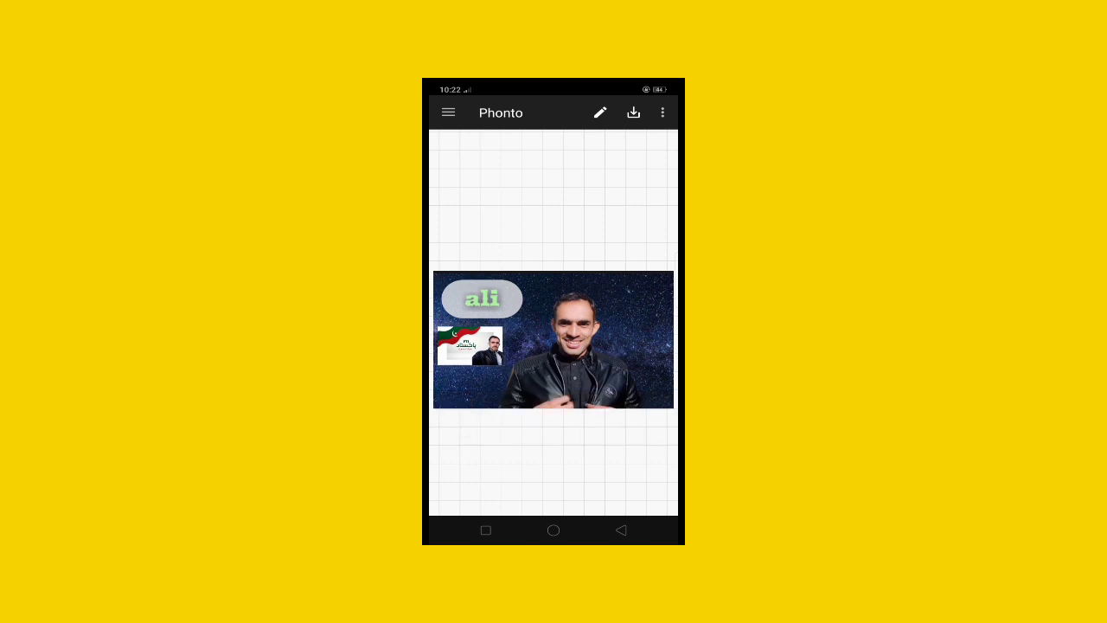
left_click(469, 345)
mouse_move(469, 345)
left_mouse_down()
mouse_move(608, 358)
mouse_move(642, 340)
mouse_move(468, 389)
left_mouse_up()
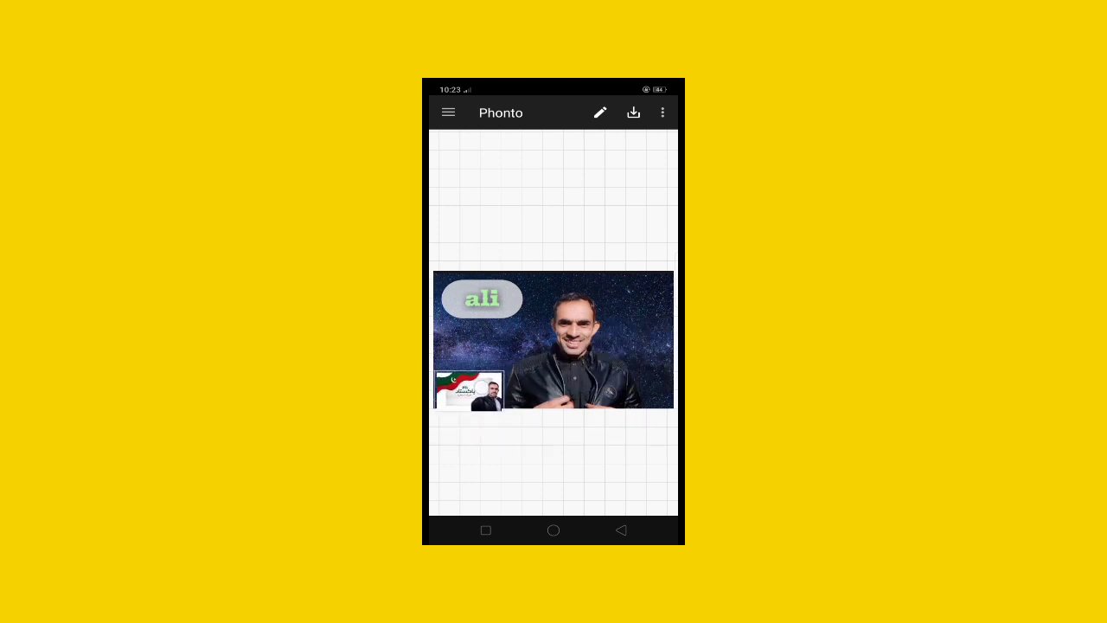
left_click(468, 389)
left_click(524, 344)
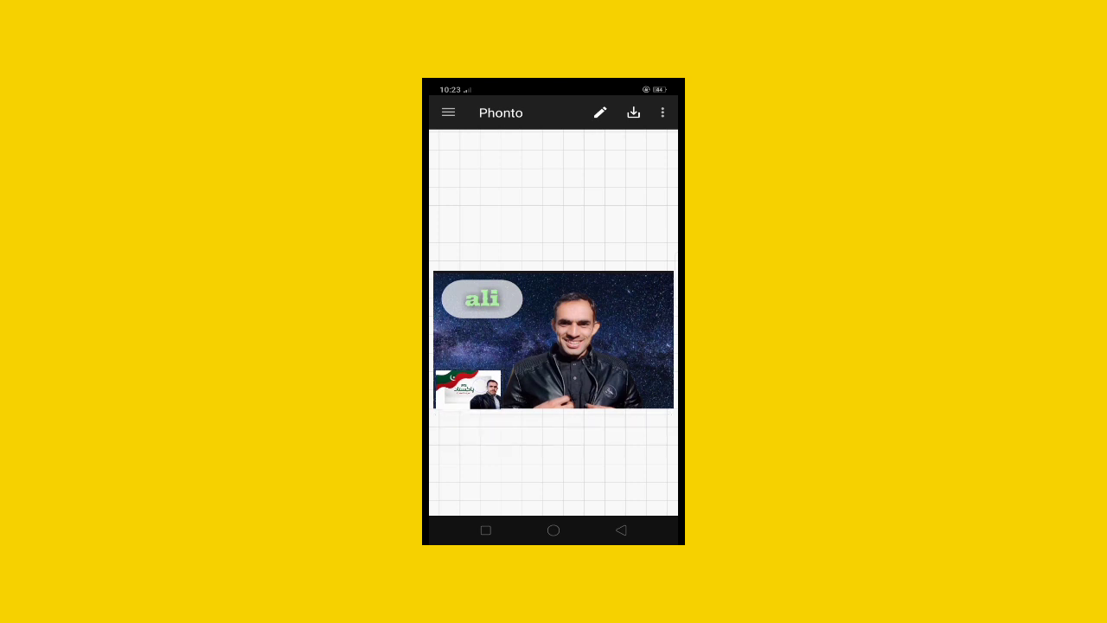
- Save the design as a JPEG and view it in the Gallery's Phonto album
left_click(633, 112)
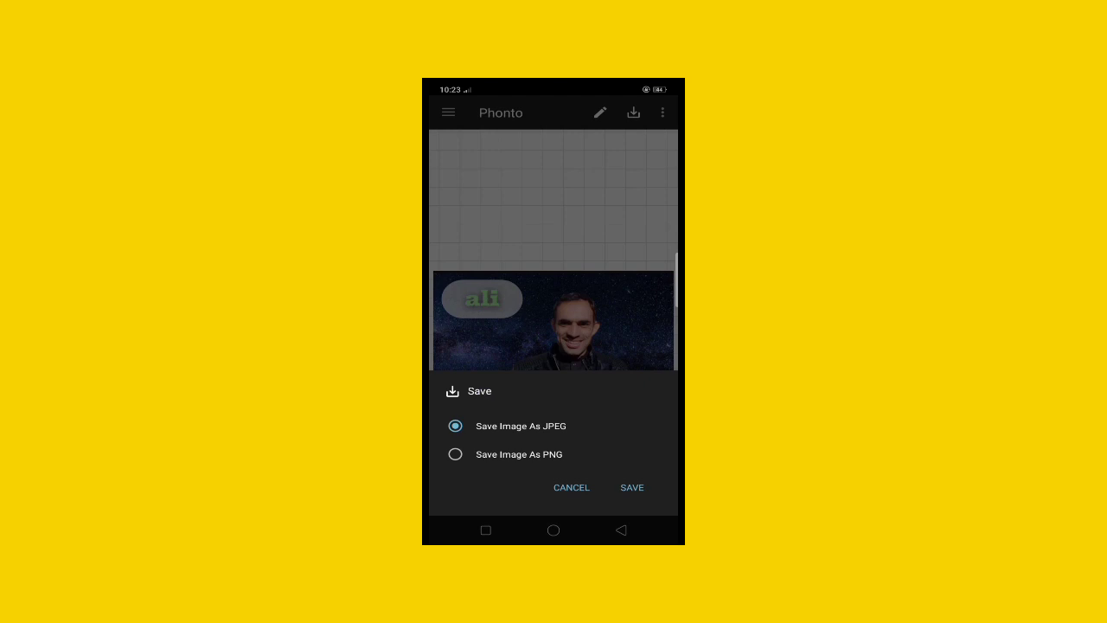
left_click(632, 487)
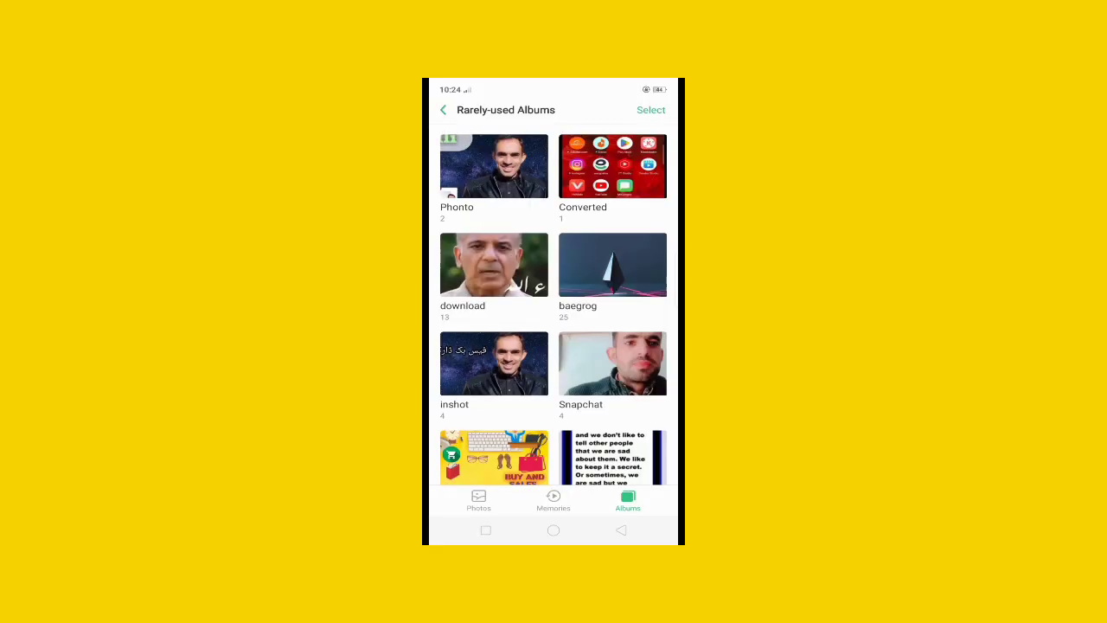
left_click(494, 164)
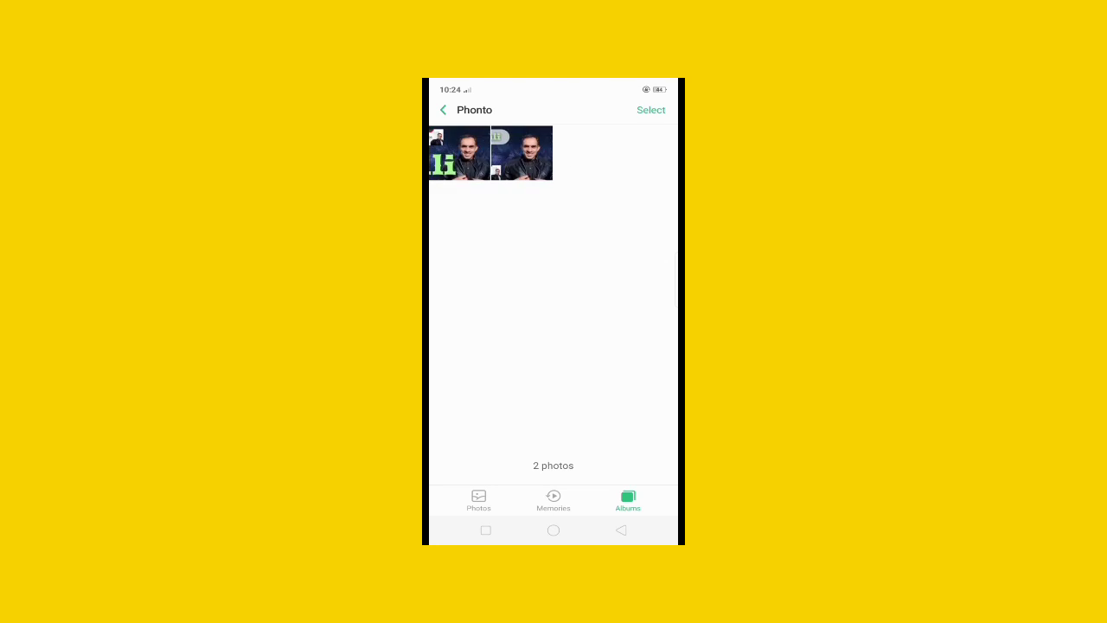